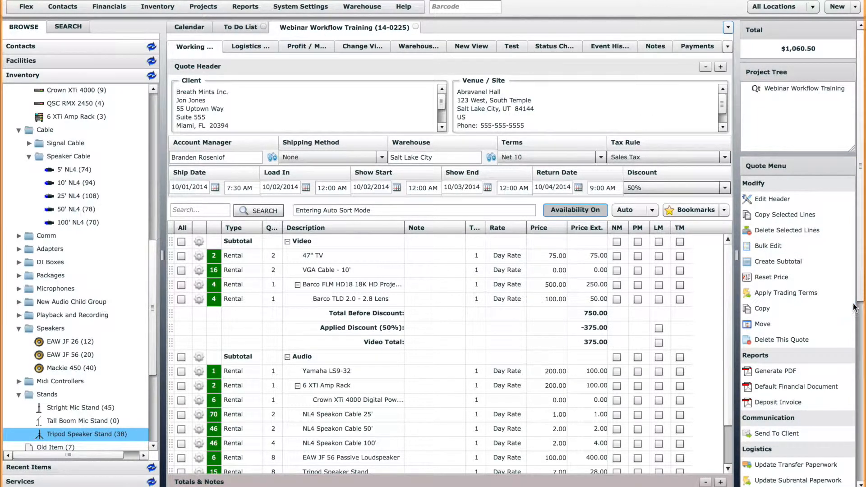
Review and accept the Webinar Workflow Training quote header, then open the Projects menu.
left_click(862, 341)
left_click_drag(863, 342, 863, 172)
left_click(772, 173)
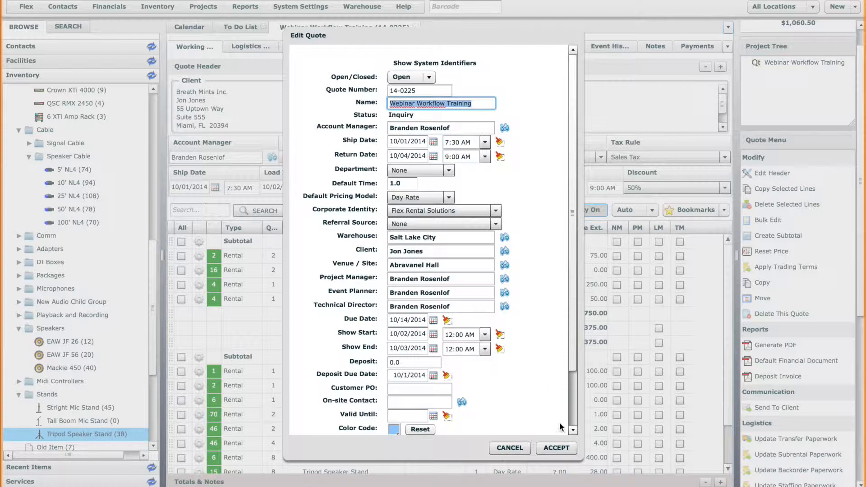
left_click(553, 448)
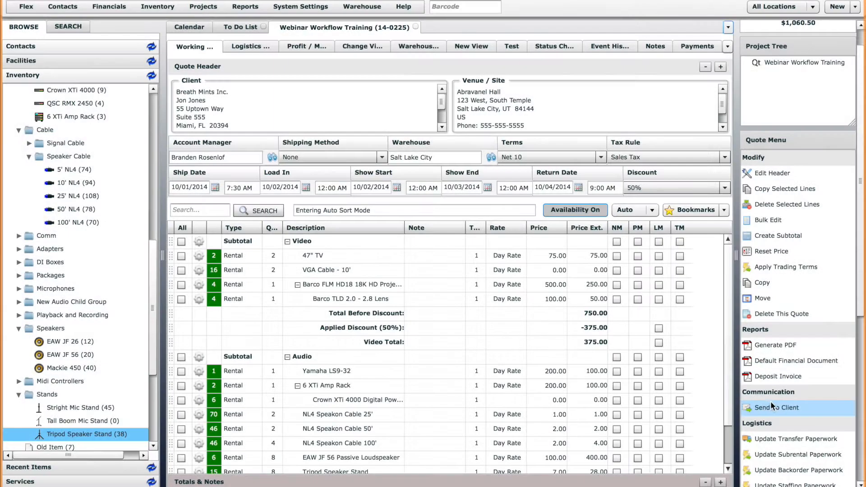
scroll(855, 408, "down", 5)
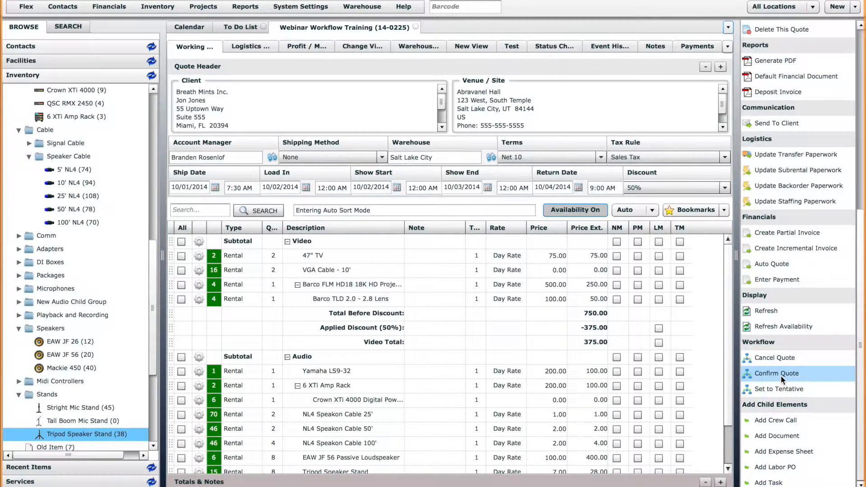
left_click(194, 7)
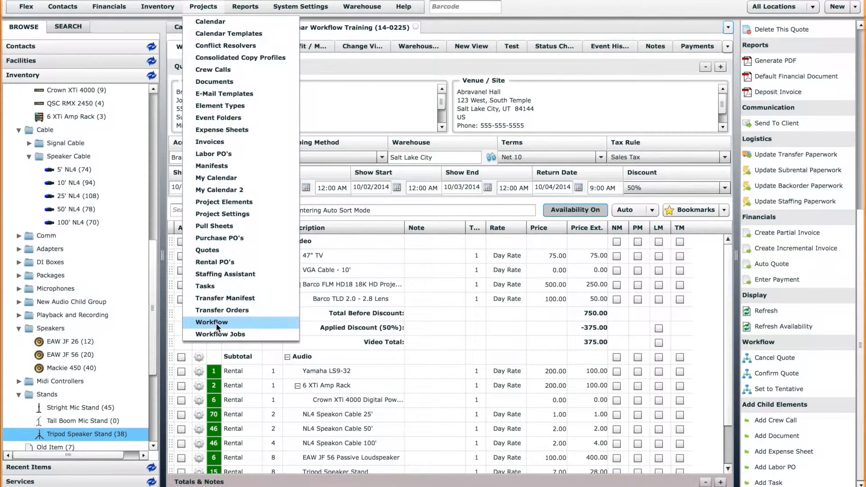
Open Quote Workflow from Projects > Workflow and select its Inquiry state.
left_click(216, 323)
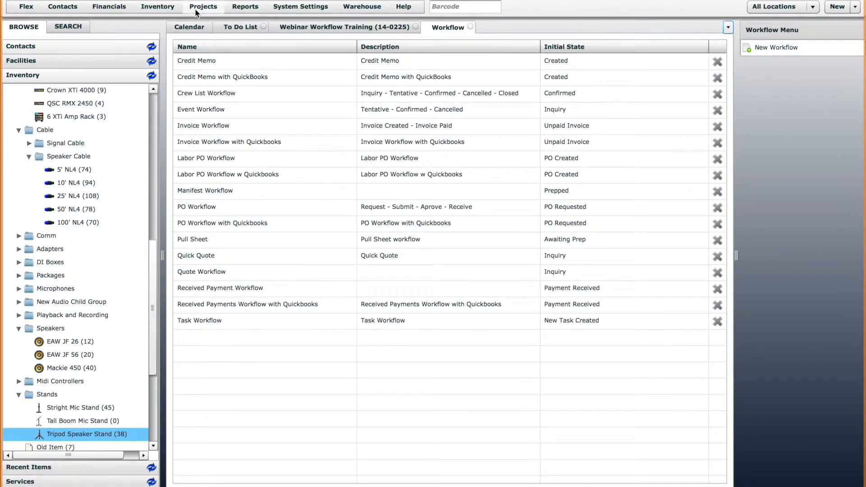
left_click(196, 9)
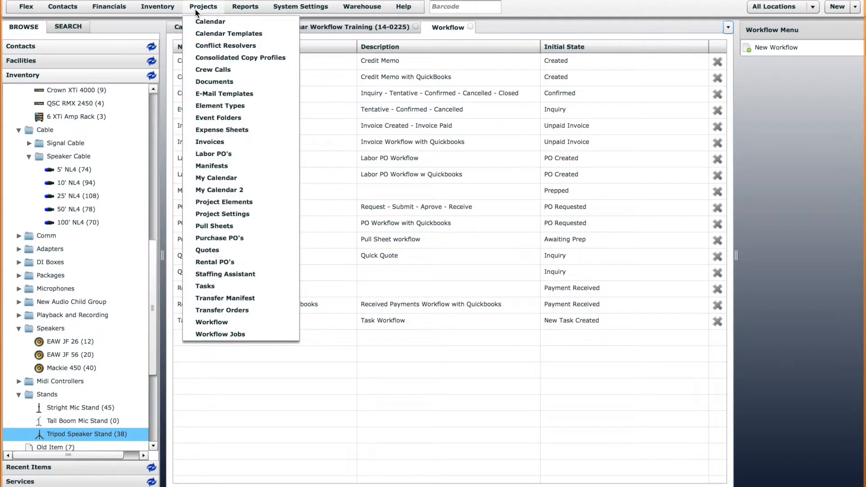
left_click(221, 323)
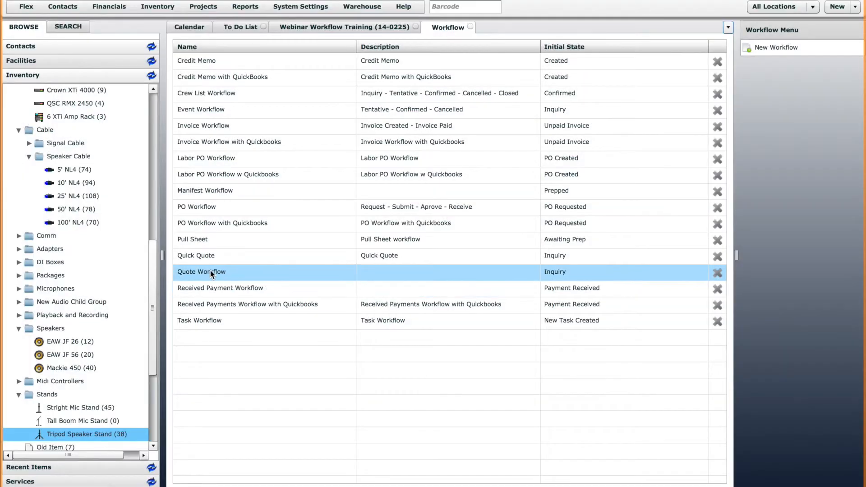
double_click(211, 272)
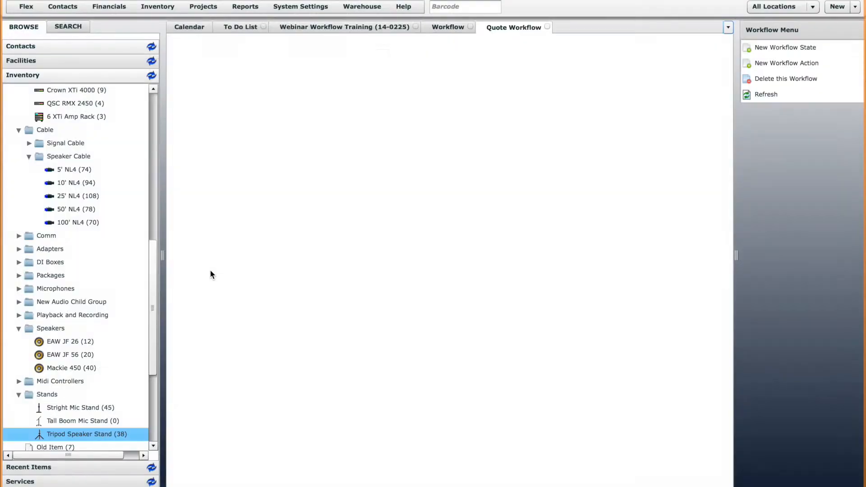
left_click(242, 291)
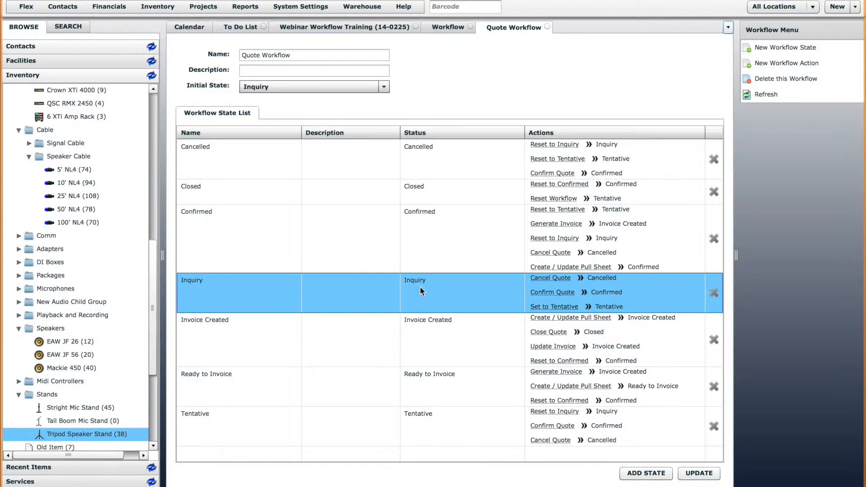
Open the Inquiry entry from System Settings > Status Options.
left_click(306, 7)
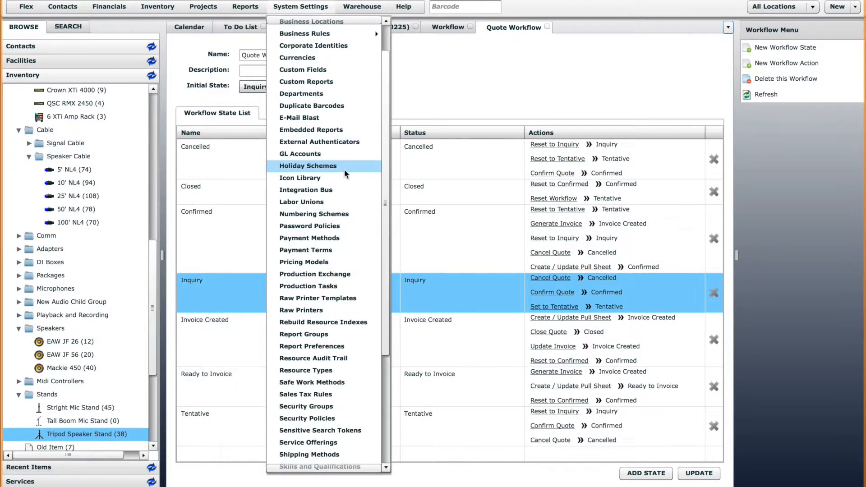
scroll(345, 169, "down", 5)
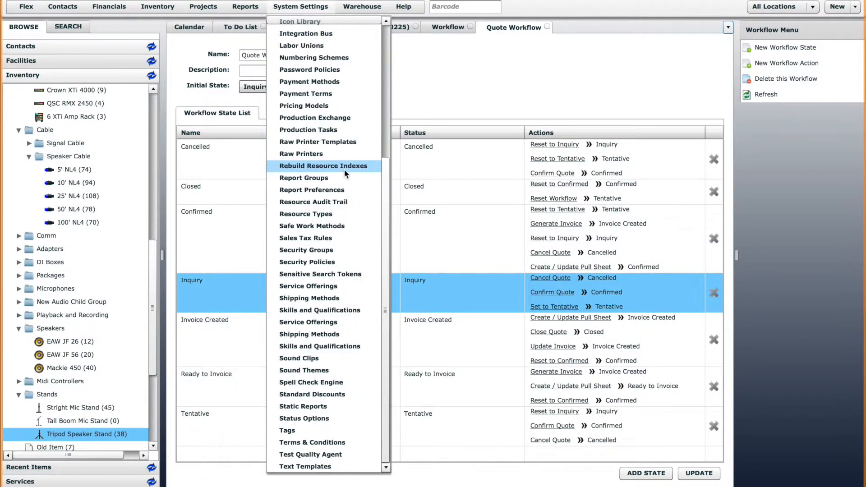
left_click(324, 419)
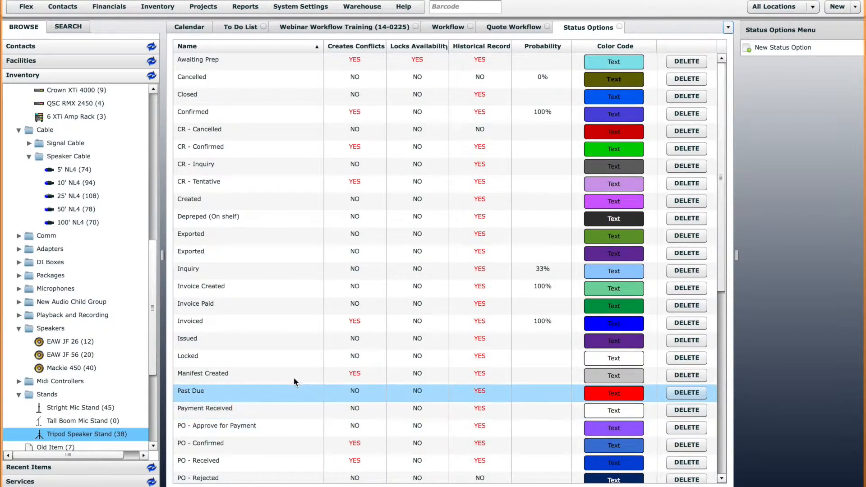
double_click(197, 269)
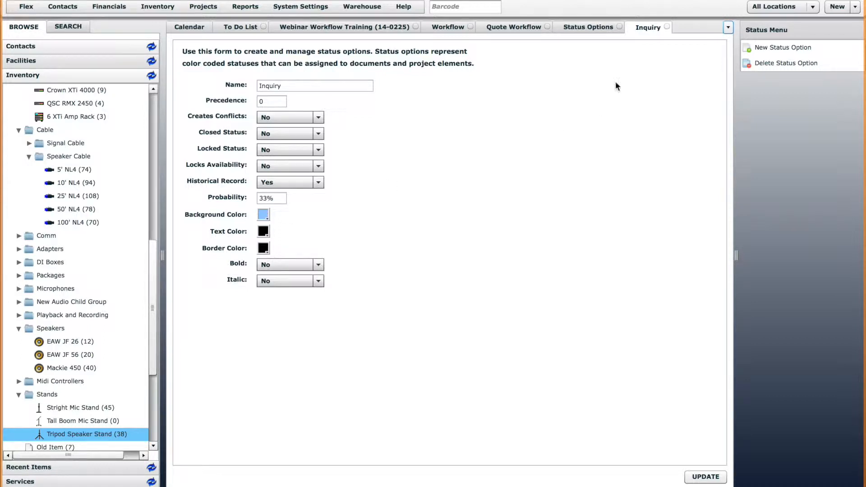
Close the Inquiry settings form to return to the Status Options table.
left_click(668, 26)
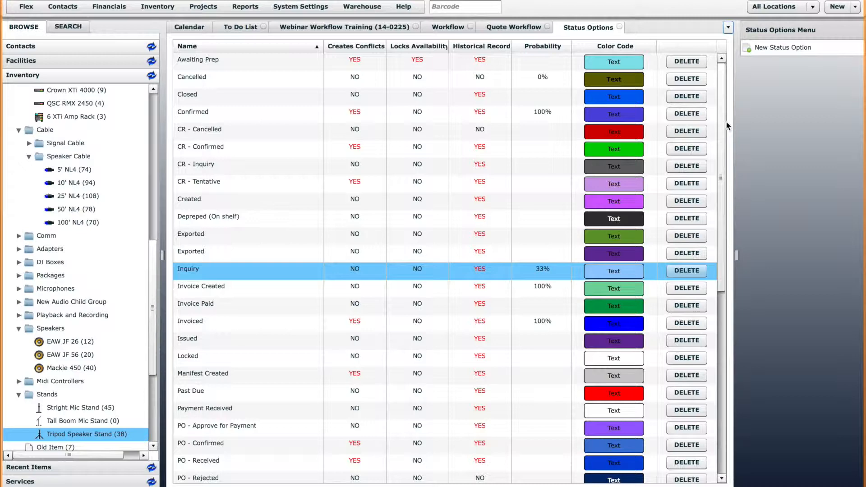
Close Status Options, check the quote, then open Inquiry's Set to Tentative action in Quote Workflow.
left_click(594, 31)
left_click(620, 27)
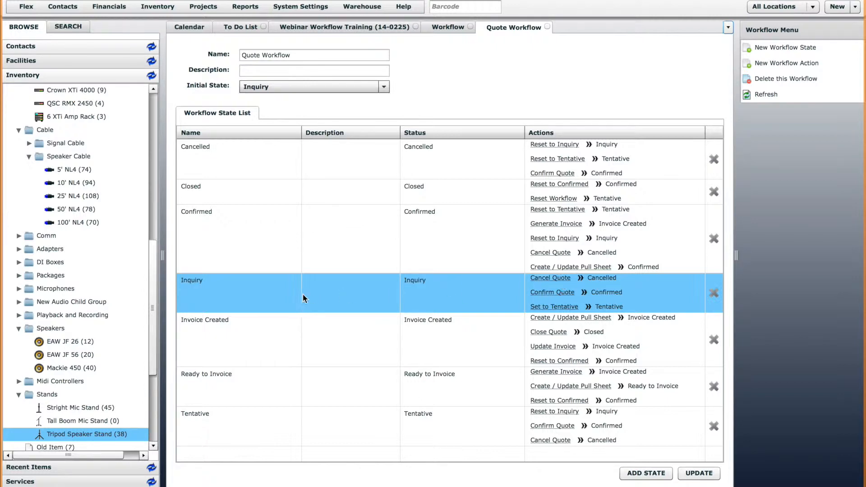
left_click(344, 26)
scroll(847, 407, "down", 7)
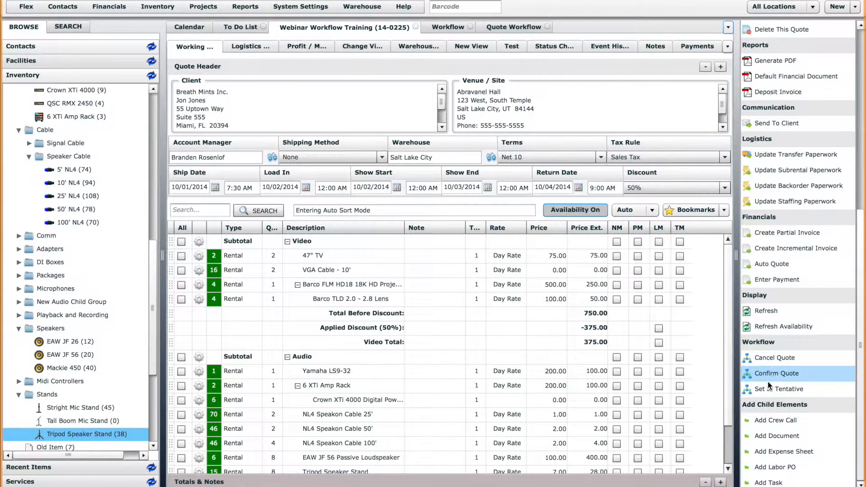
left_click(507, 26)
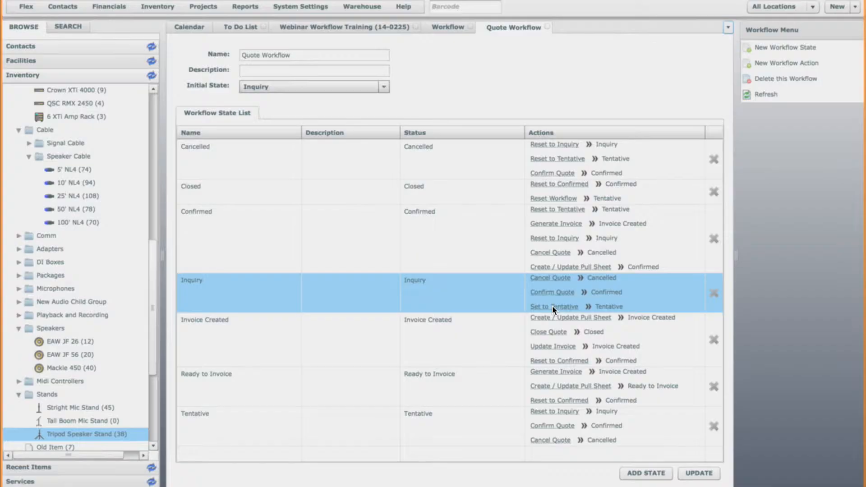
left_click(554, 307)
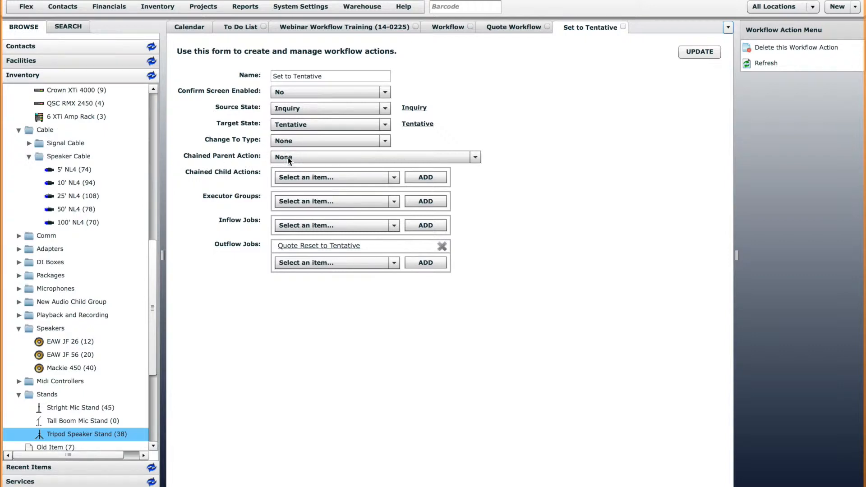
Inspect Set to Tentative's chained parent and child action lists, leaving both unchanged.
left_click(308, 159)
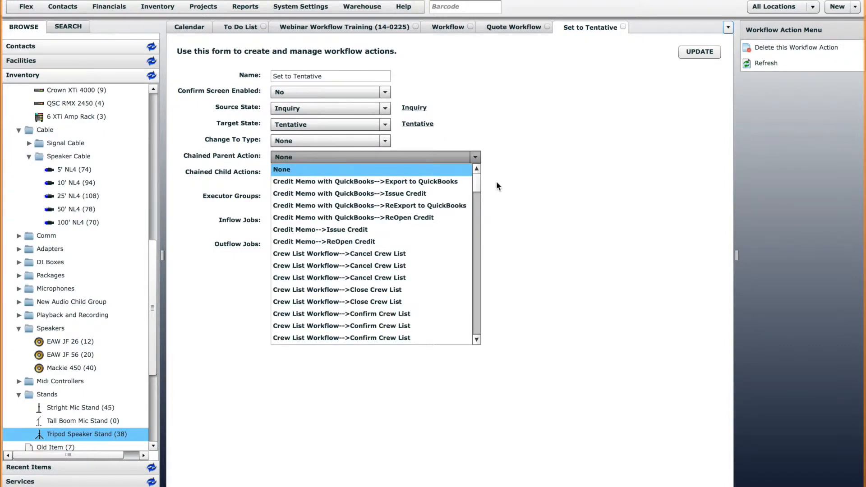
mouse_move(476, 183)
left_mouse_down()
mouse_move(478, 304)
mouse_move(481, 199)
left_mouse_up()
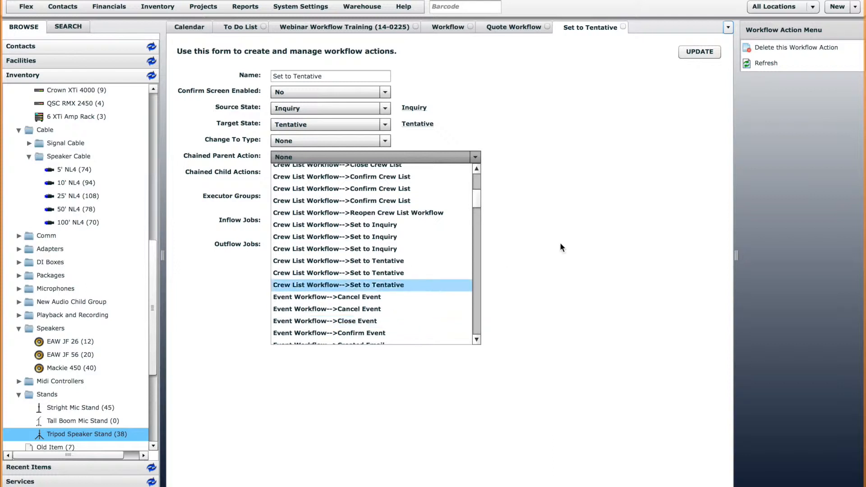
left_click(541, 225)
left_click(303, 177)
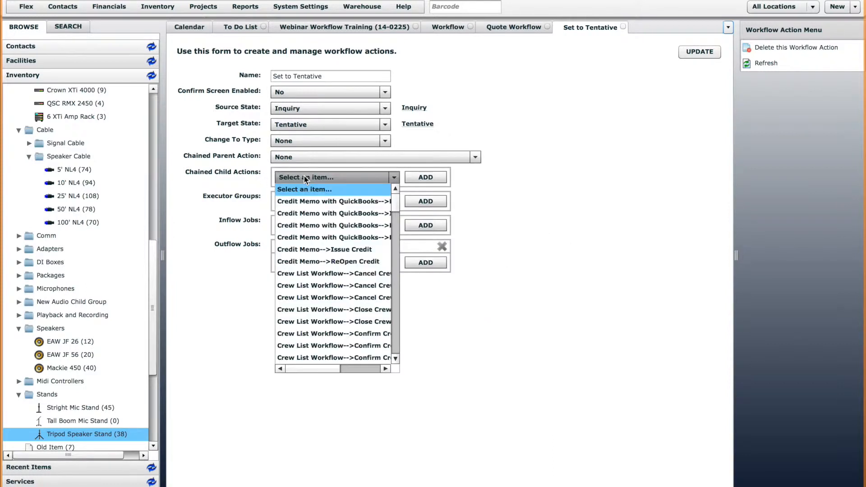
mouse_move(397, 203)
left_mouse_down()
mouse_move(397, 212)
mouse_move(398, 201)
left_mouse_up()
left_click(514, 214)
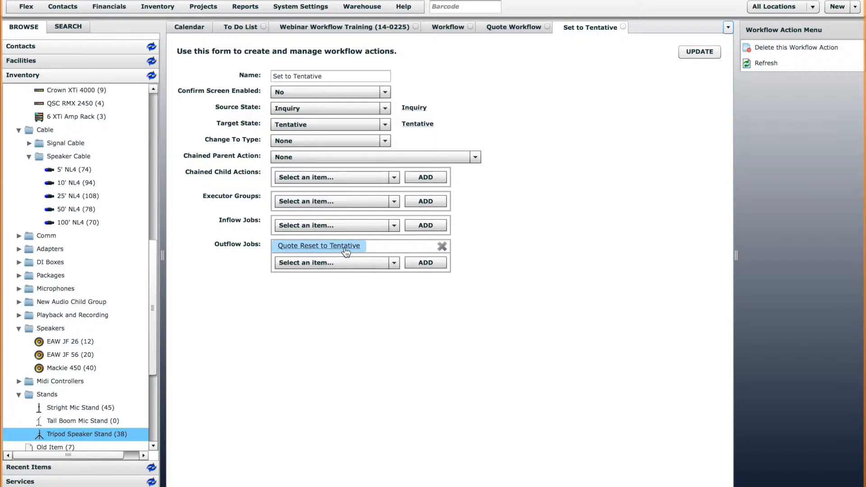
View the Quote Reset to Tentative email job, reopen Set to Tentative, then return to the quote.
left_click(307, 251)
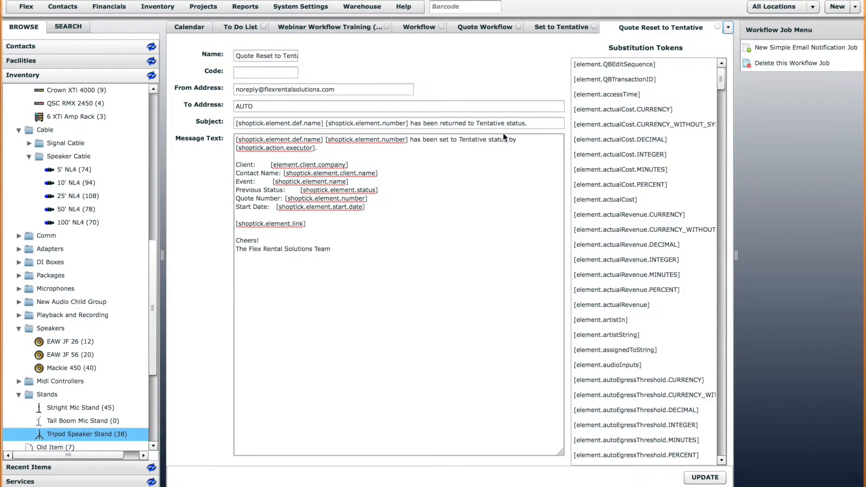
left_click(488, 29)
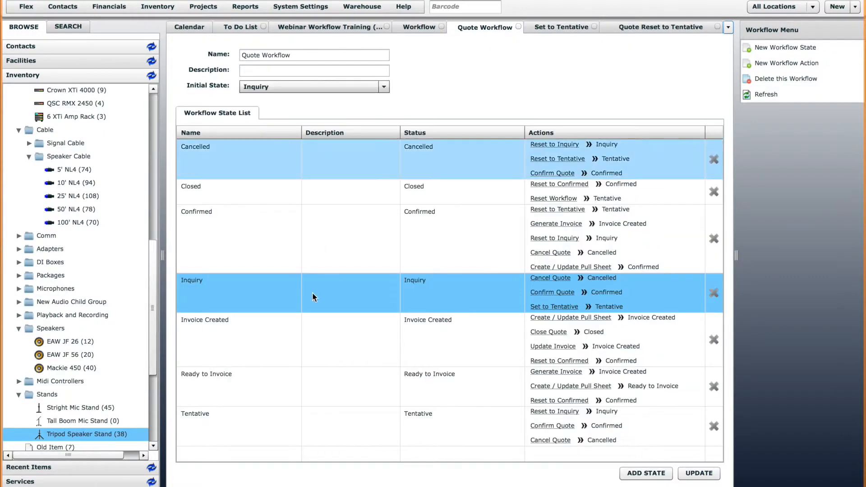
left_click(261, 292)
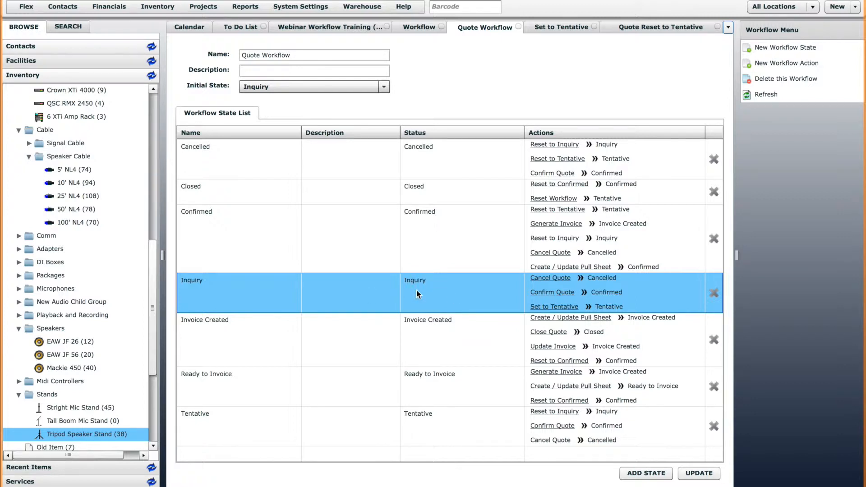
left_click(553, 306)
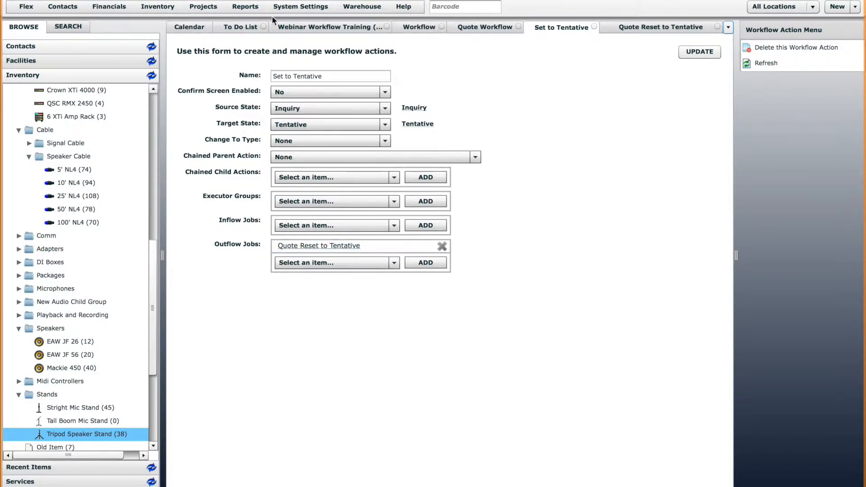
left_click(303, 28)
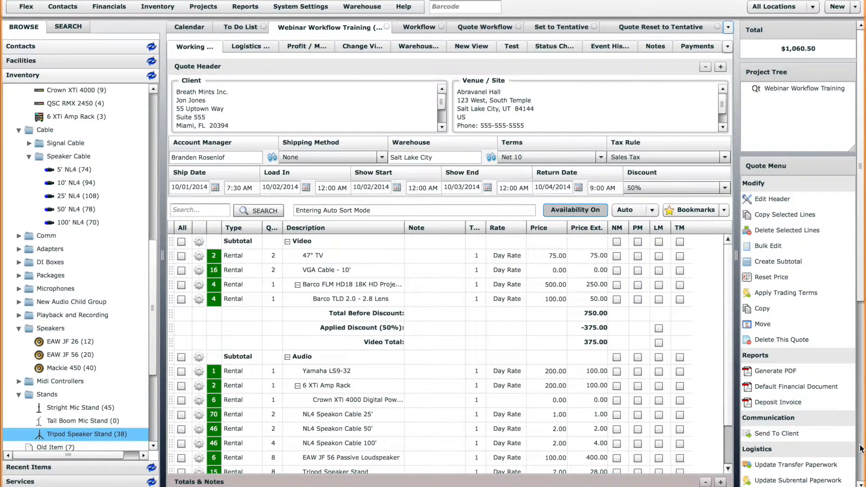
Set the Webinar Workflow Training quote to Tentative and approve its notification.
scroll(863, 449, "down", 3)
left_click(783, 390)
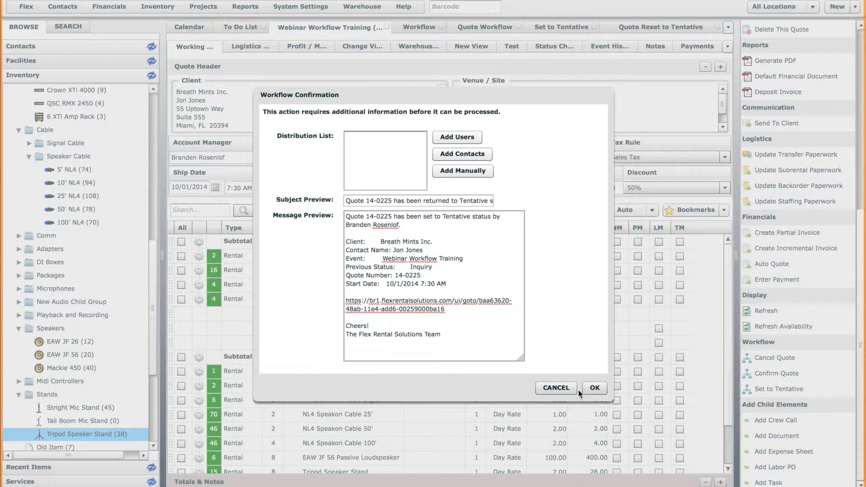
left_click(593, 387)
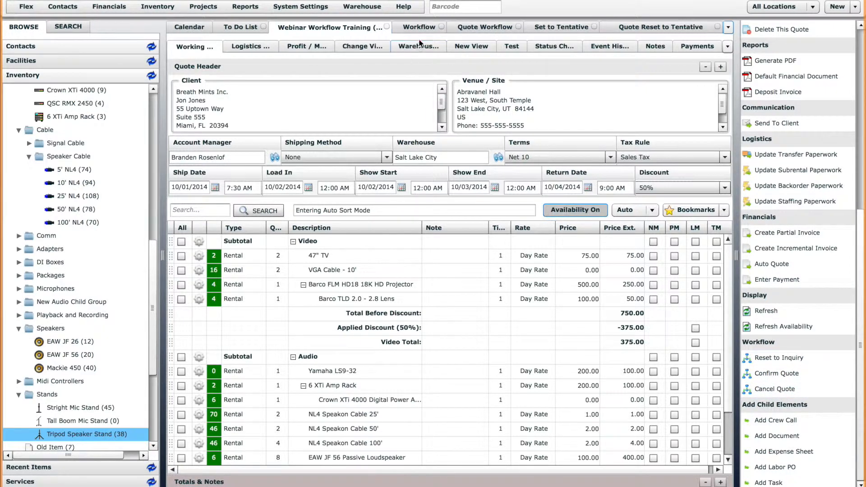
Check the Tentative state in Quote Workflow, then Confirm Quote with both distribution addresses removed.
left_click(478, 30)
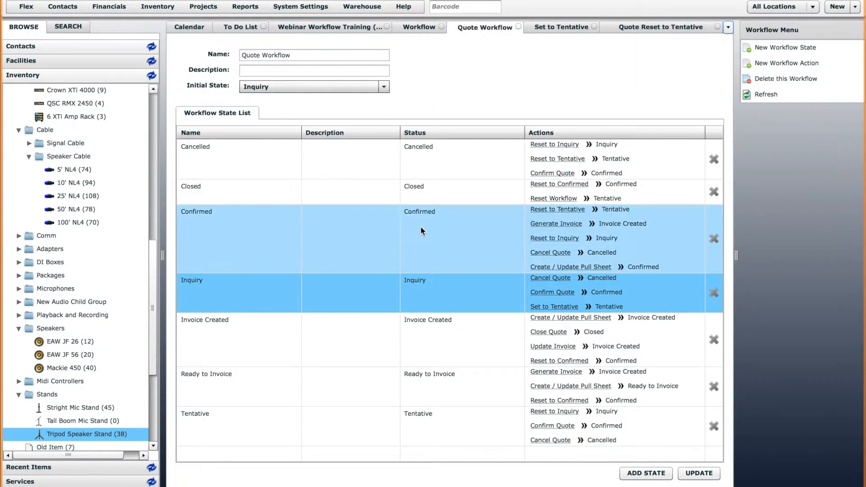
left_click(234, 433)
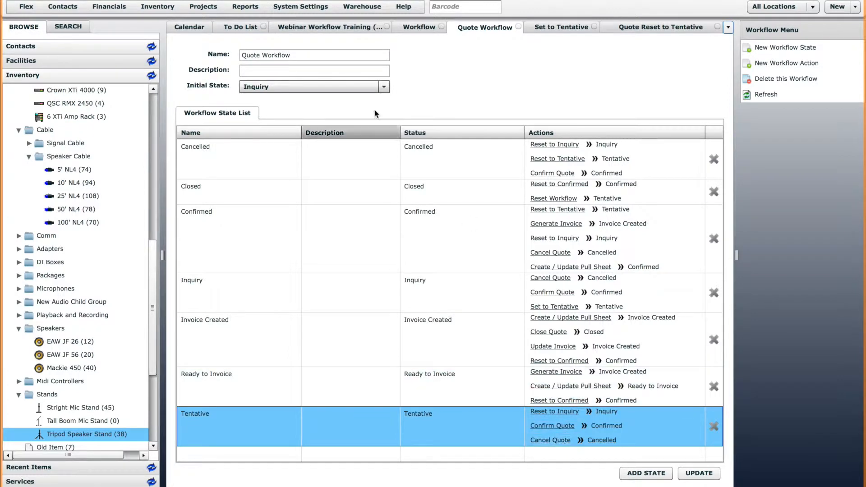
left_click(350, 27)
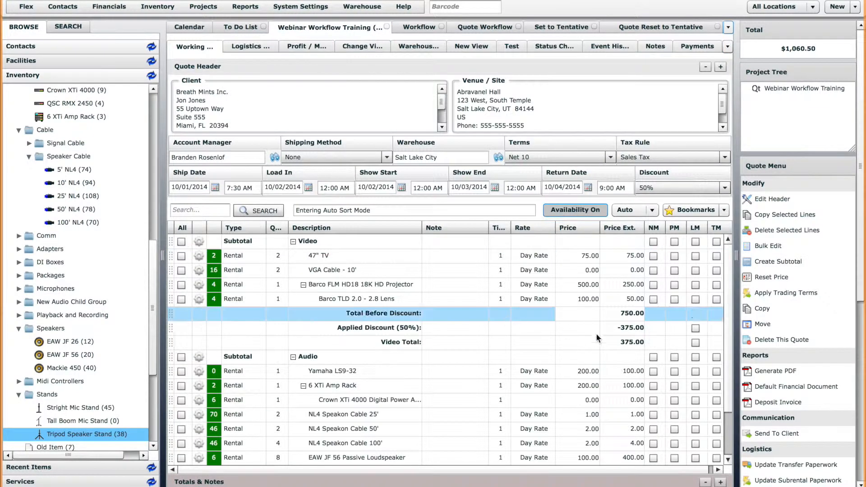
scroll(776, 387, "down", 6)
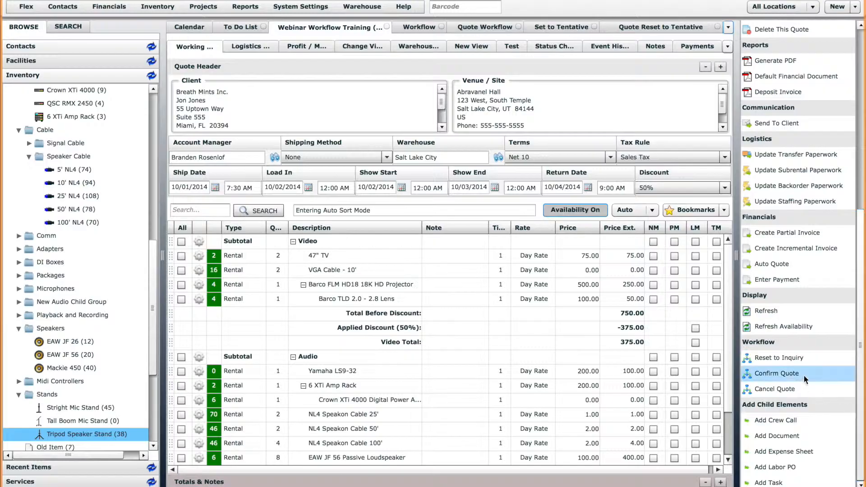
left_click(787, 376)
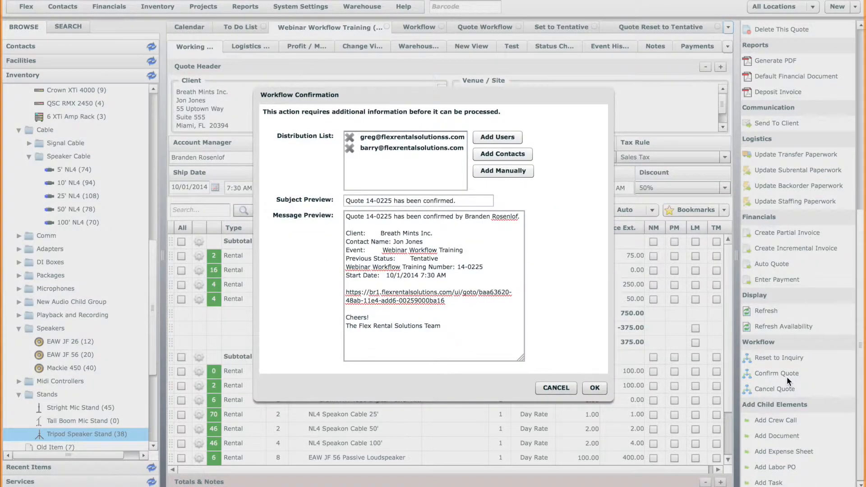
left_click(350, 137)
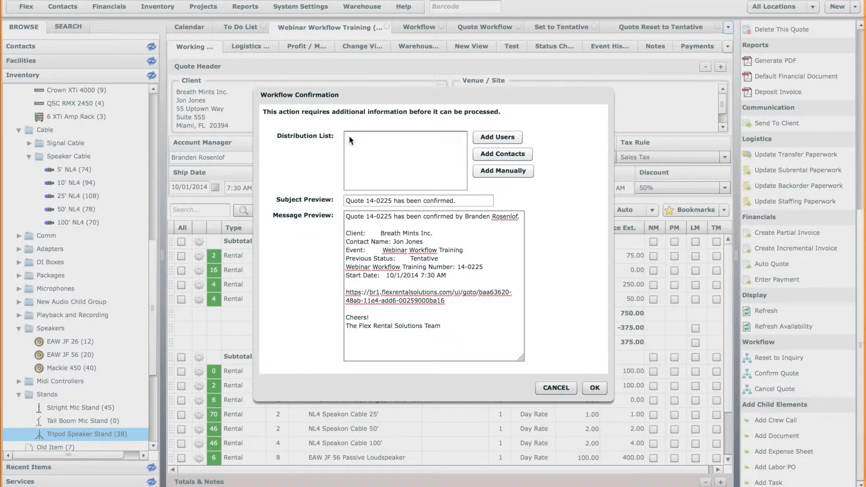
left_click(349, 136)
left_click(594, 387)
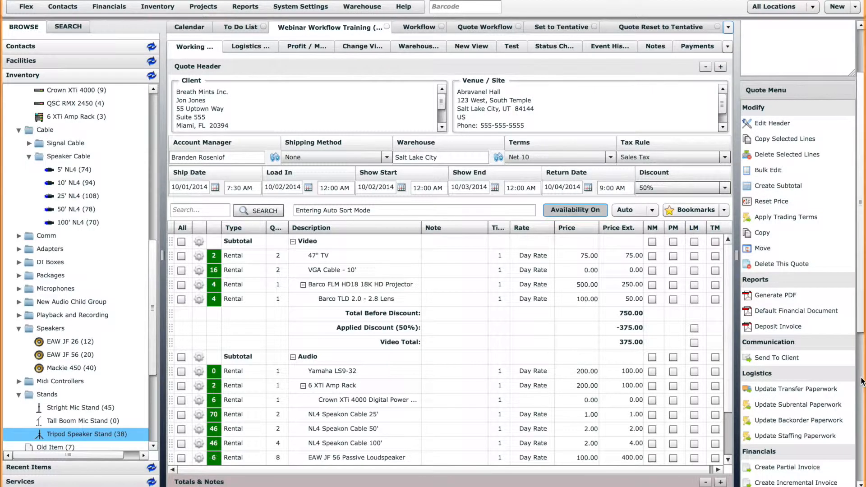
scroll(861, 381, "down", 5)
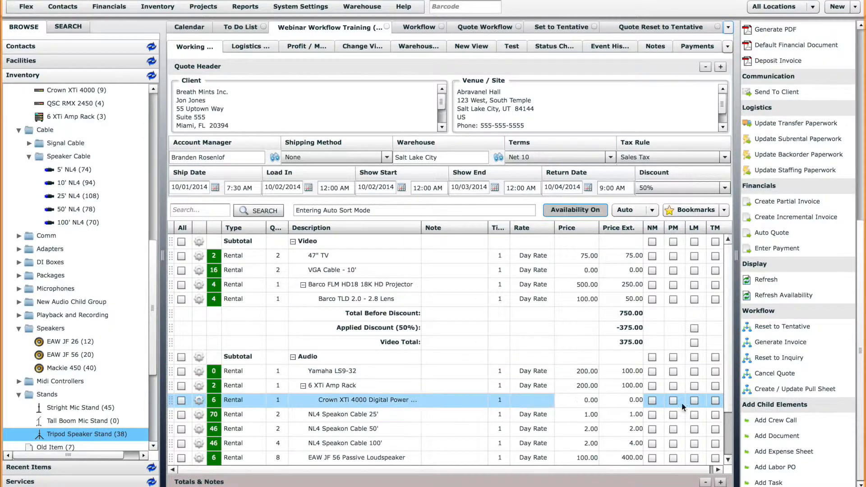
left_click(727, 428)
left_click_drag(727, 429, 727, 443)
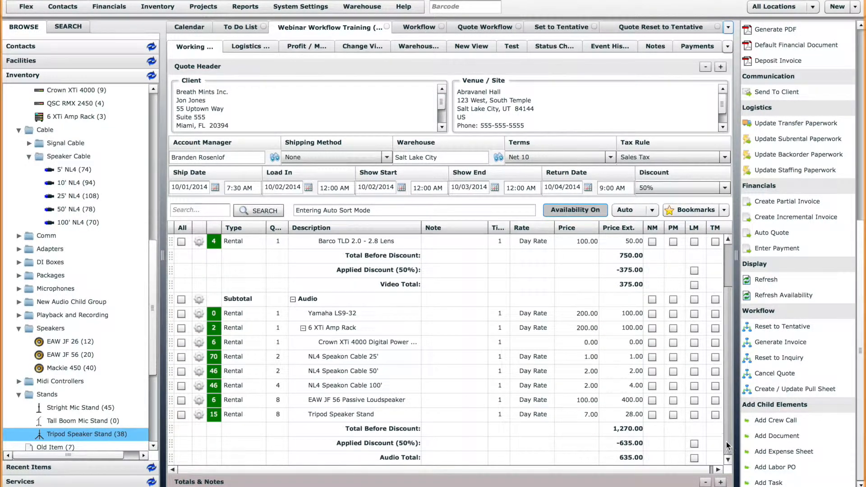
left_click_drag(731, 366, 730, 356)
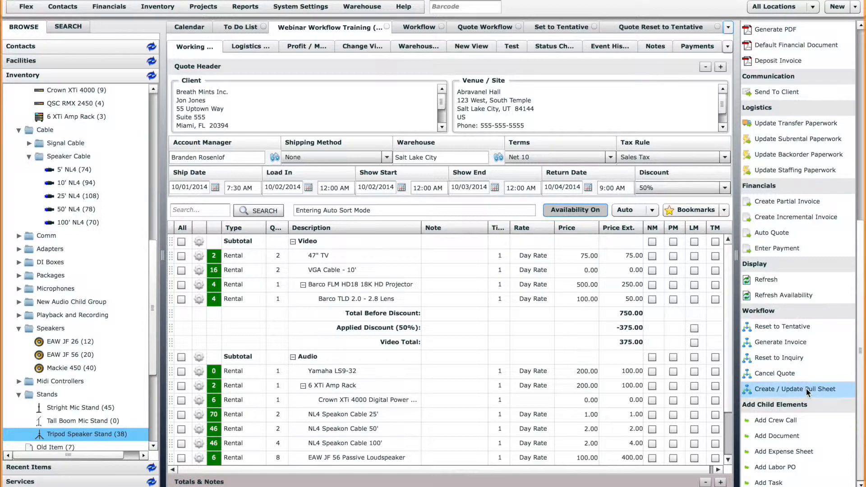
Create and approve a pull sheet for the confirmed quote, then return to the quote.
left_click(778, 391)
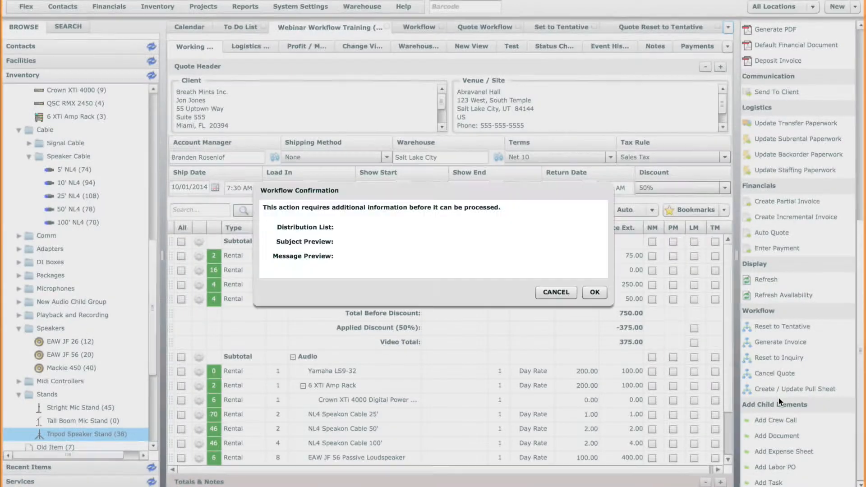
left_click(593, 386)
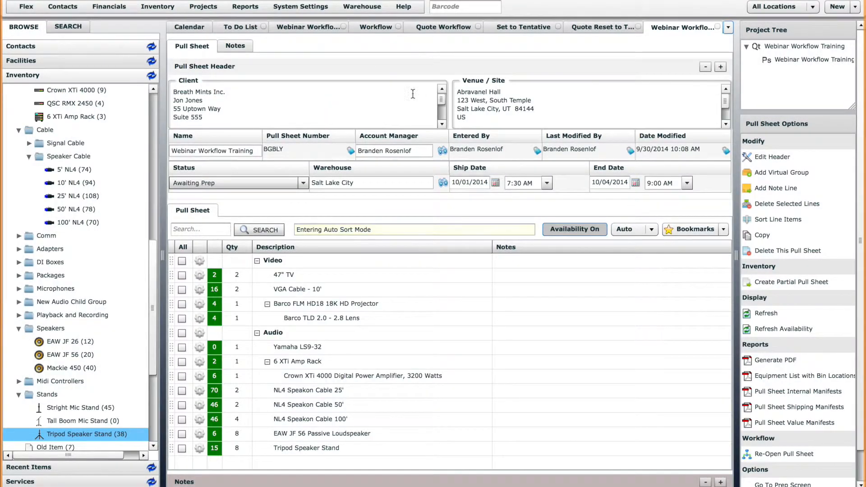
left_click(318, 25)
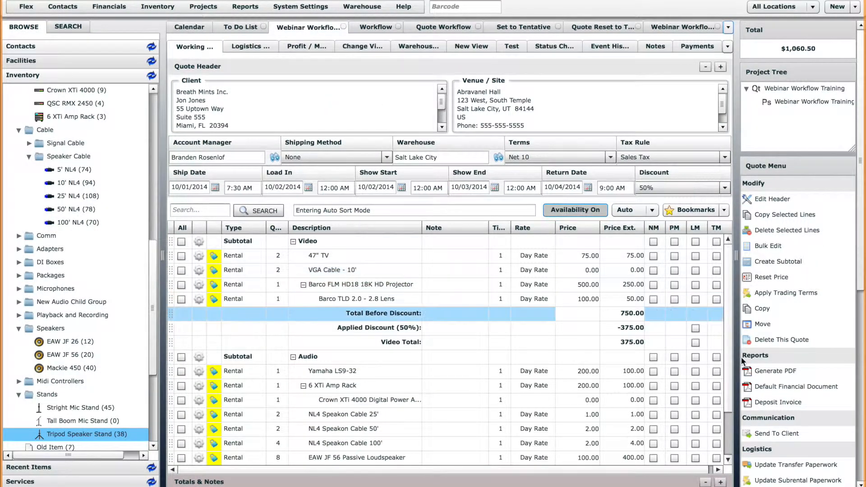
Drag the Mackie 450 Powered Speaker with its IEC Cable into the Audio section, bringing Audio to 685.00.
left_click_drag(732, 354, 734, 391)
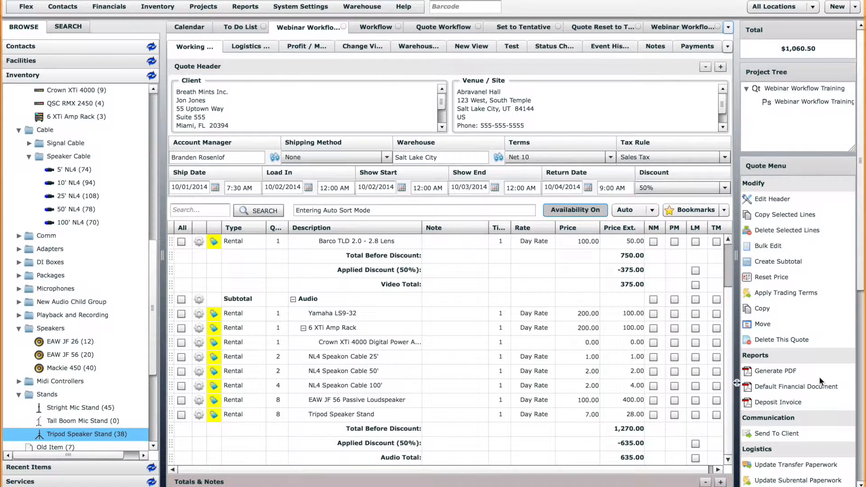
scroll(799, 376, "down", 5)
left_click(350, 371)
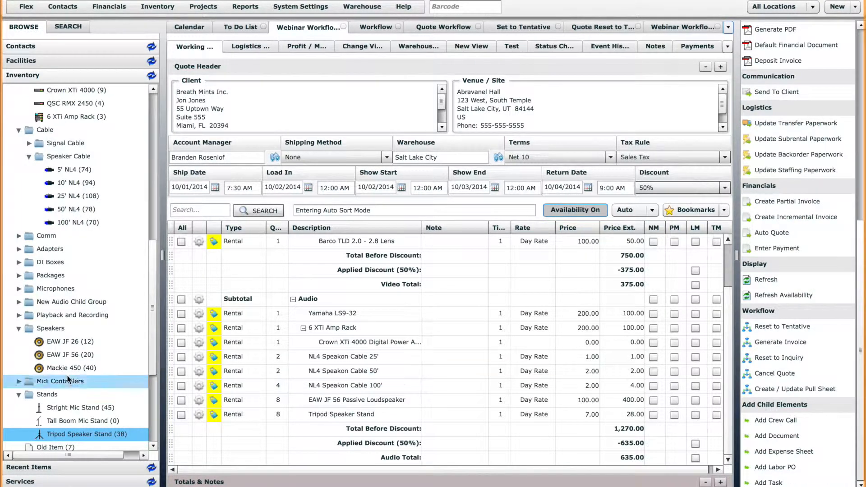
left_click_drag(67, 368, 342, 389)
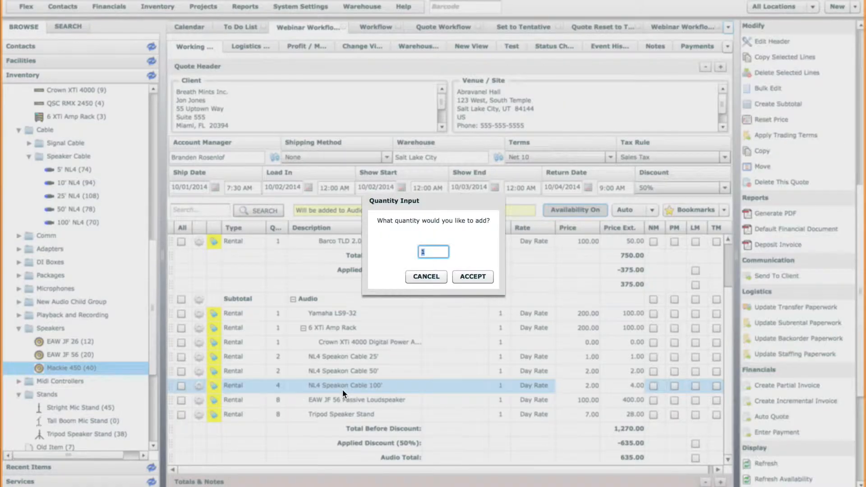
key("Return")
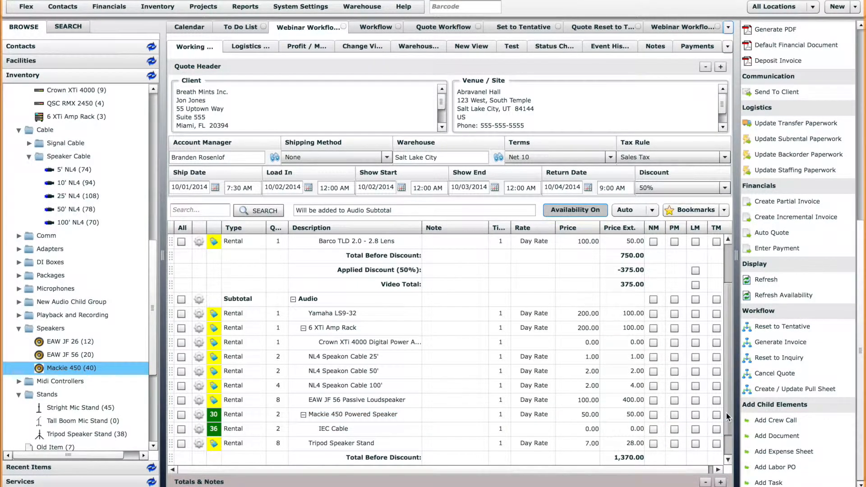
scroll(727, 429, "down", 1)
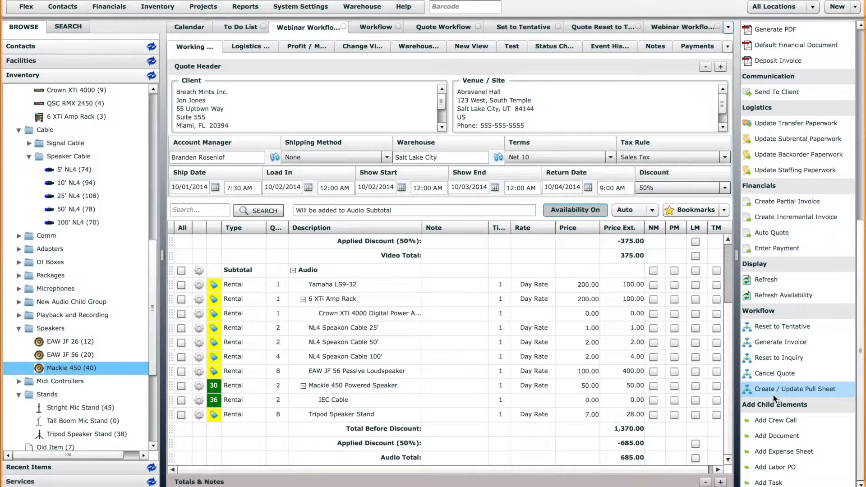
Open the Confirmed state from the Quote Workflow, also reaching it via Projects > Workflow.
left_click(456, 29)
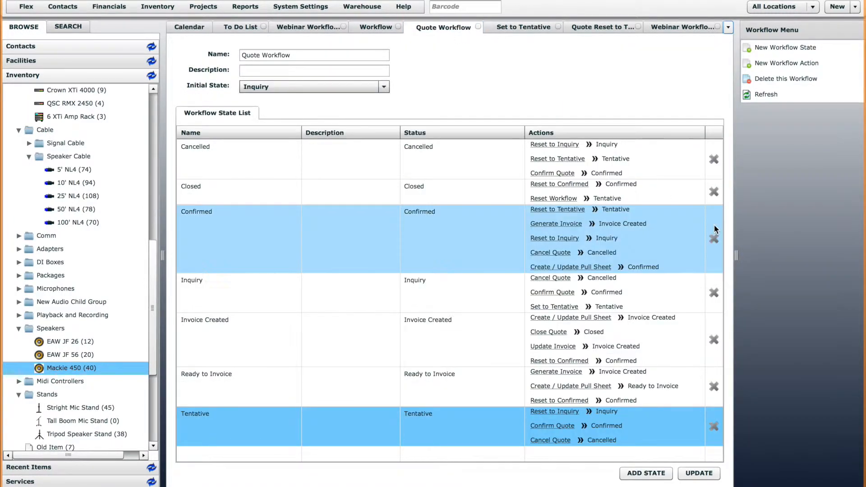
left_click(254, 250)
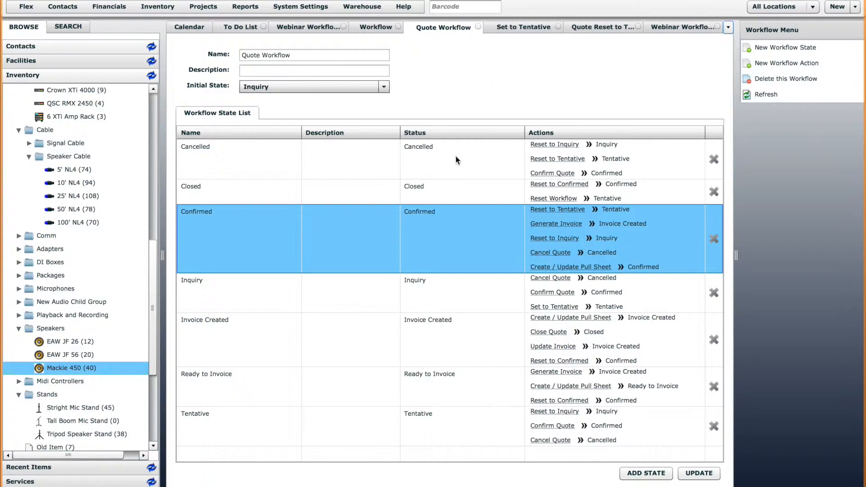
double_click(255, 226)
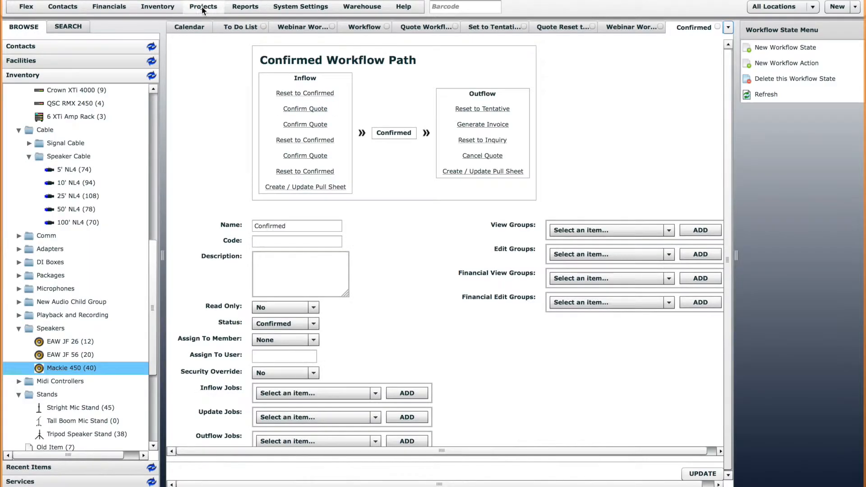
left_click(203, 7)
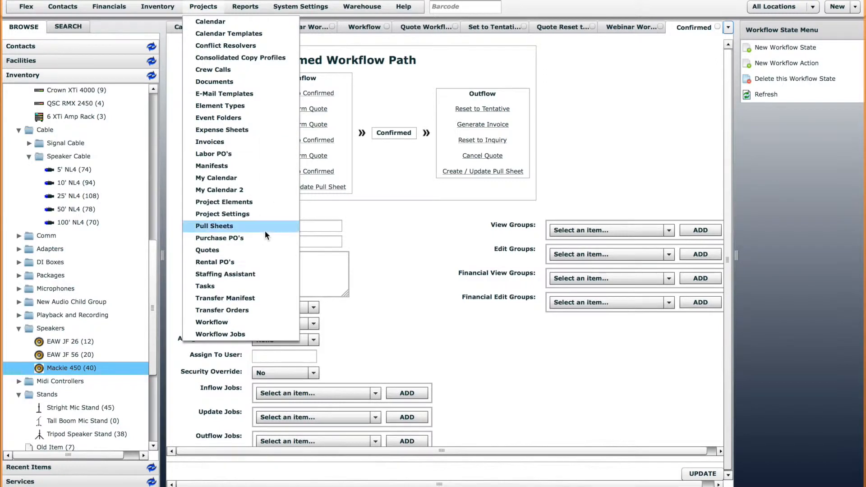
left_click(219, 323)
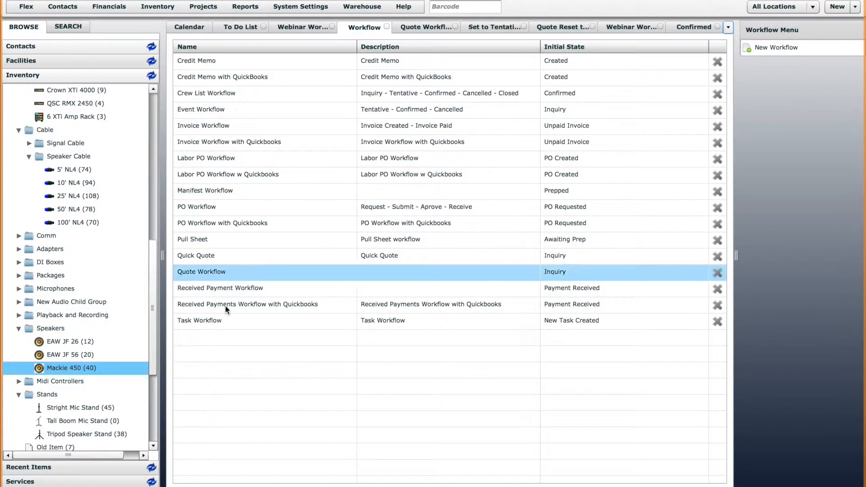
double_click(214, 270)
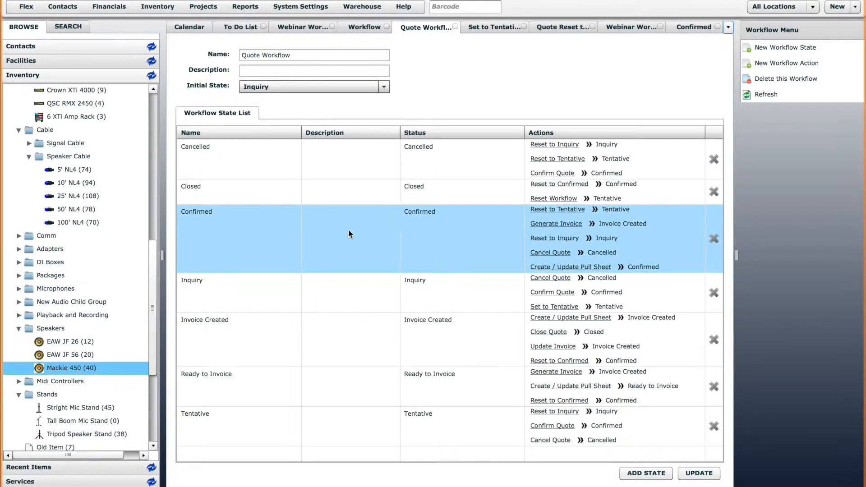
double_click(254, 230)
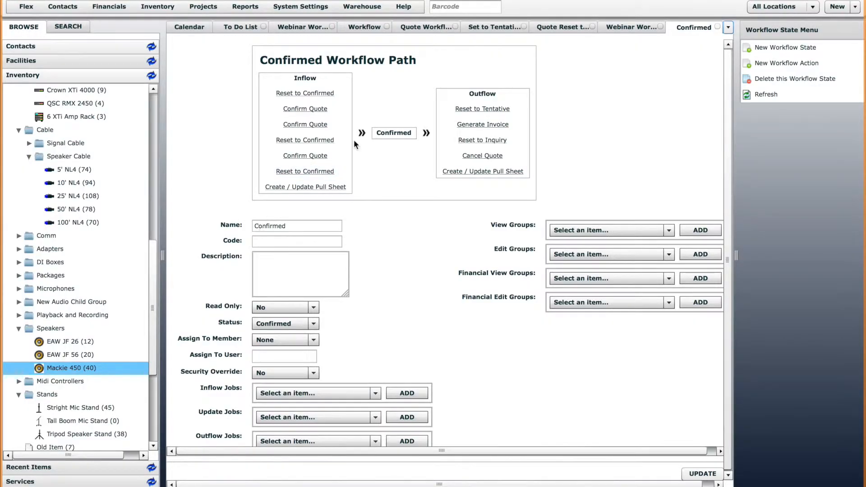
Switch briefly to the quote, then return to the Confirmed state's workflow path.
left_click(307, 28)
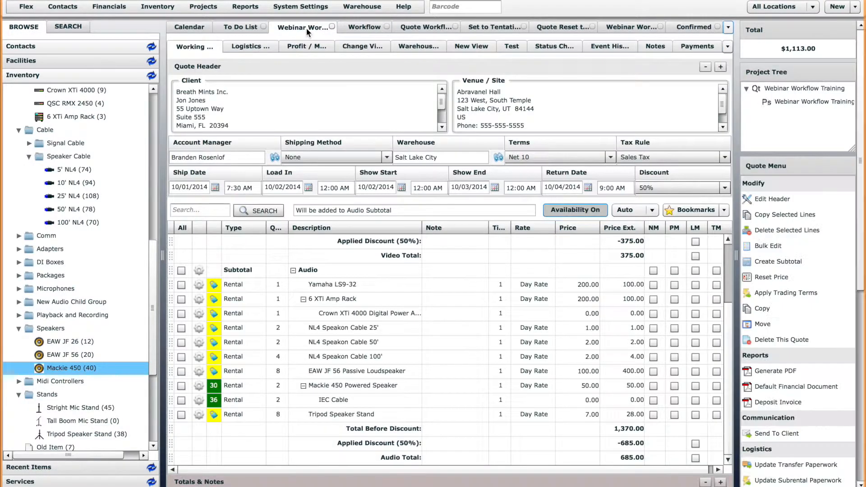
left_click(862, 412)
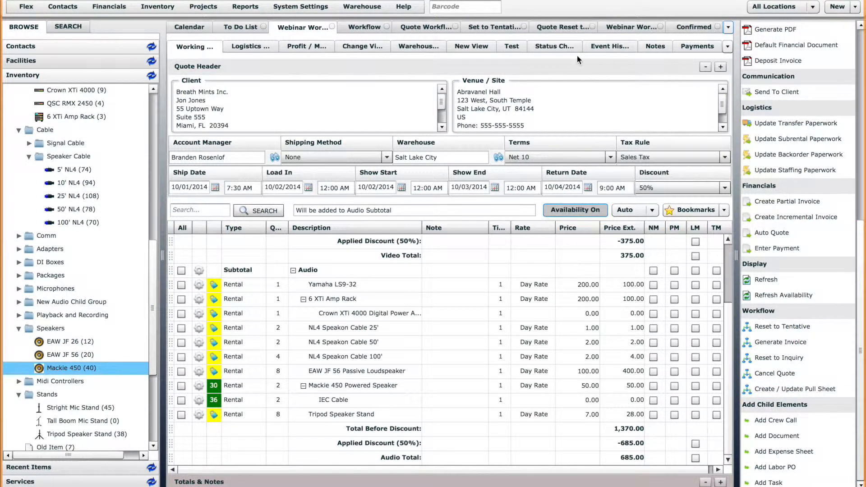
left_click(427, 27)
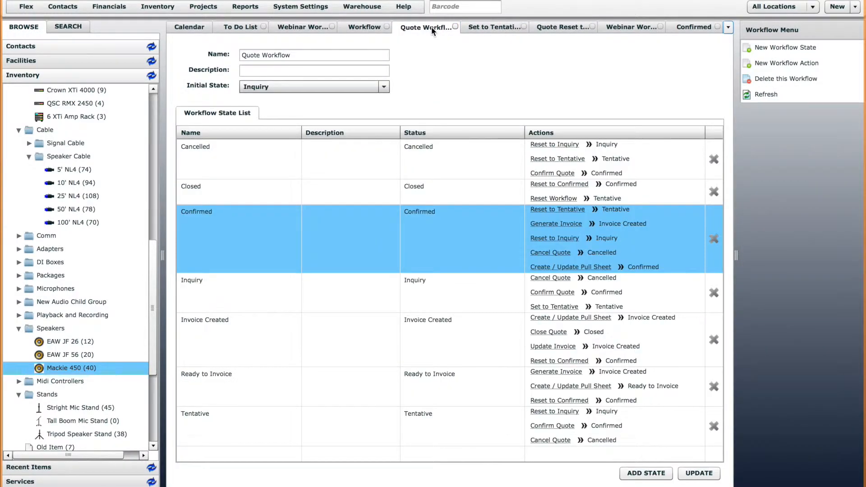
left_click(691, 26)
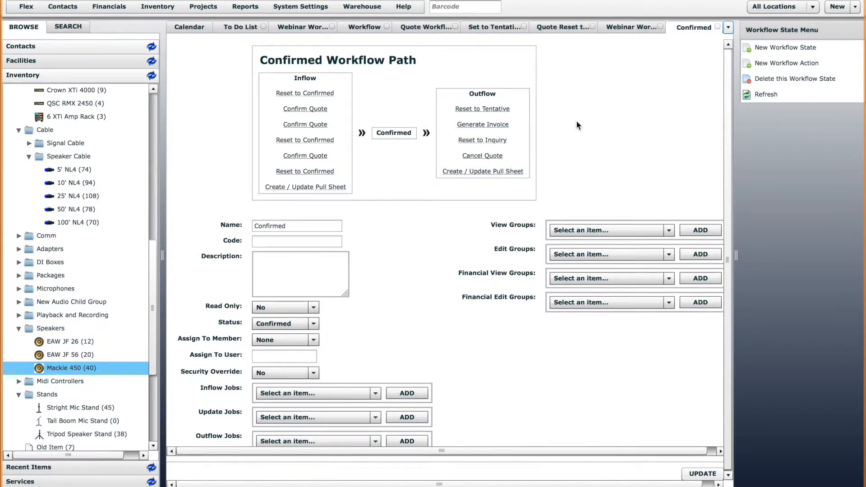
Add a Confirmed workflow action named 'Notify of Changes' with Confirm Screen Enabled set to No.
left_click(786, 65)
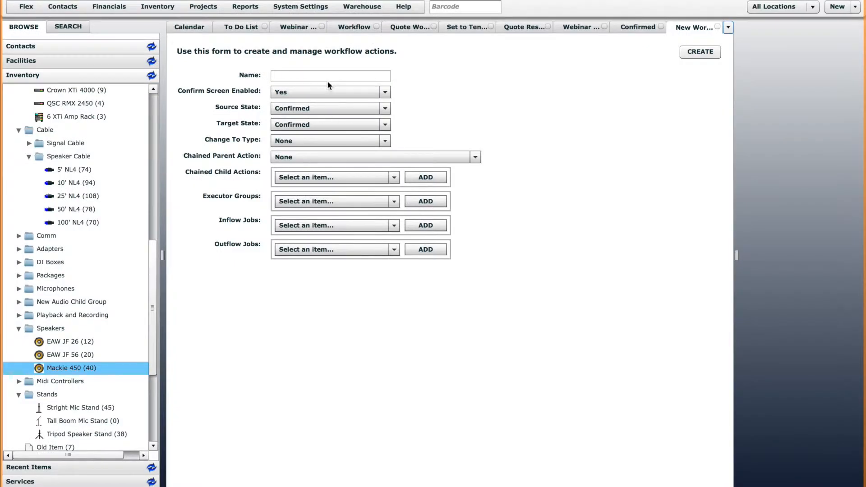
left_click(329, 77)
type("Noti")
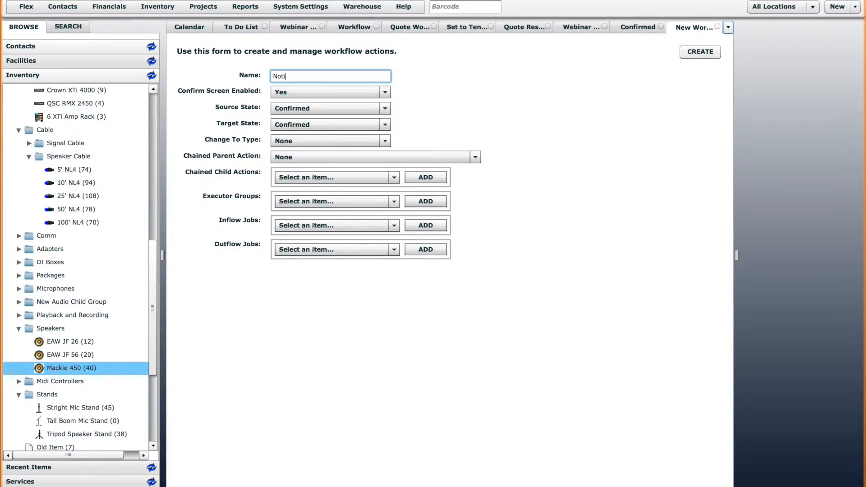
type("fy of Changes")
left_click(343, 92)
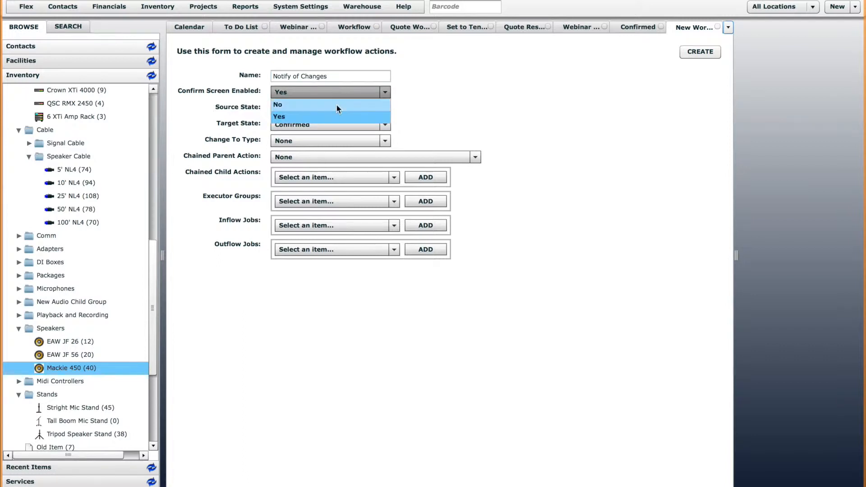
left_click(336, 105)
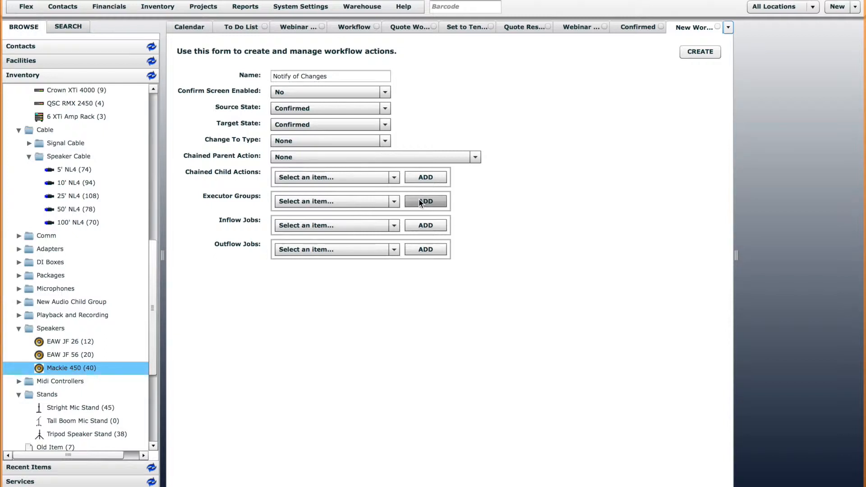
Open the Quote Confirmed job from Workflow Jobs and review its recipients, subject and message body.
left_click(203, 6)
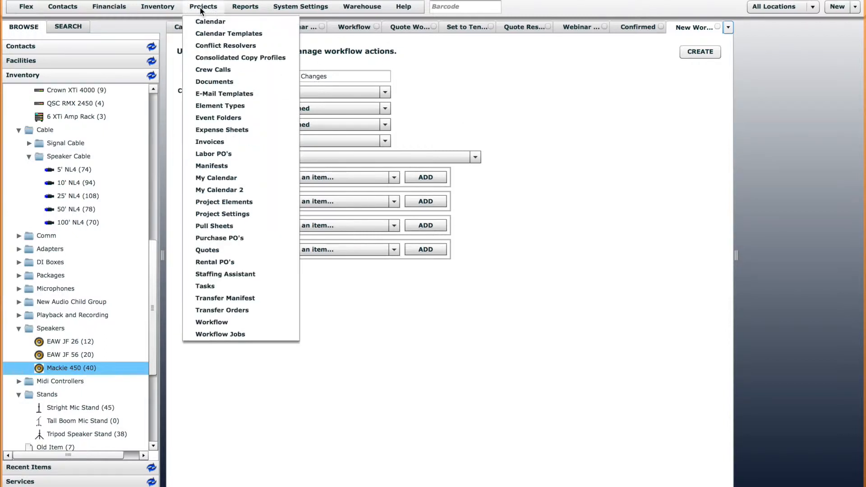
left_click(238, 335)
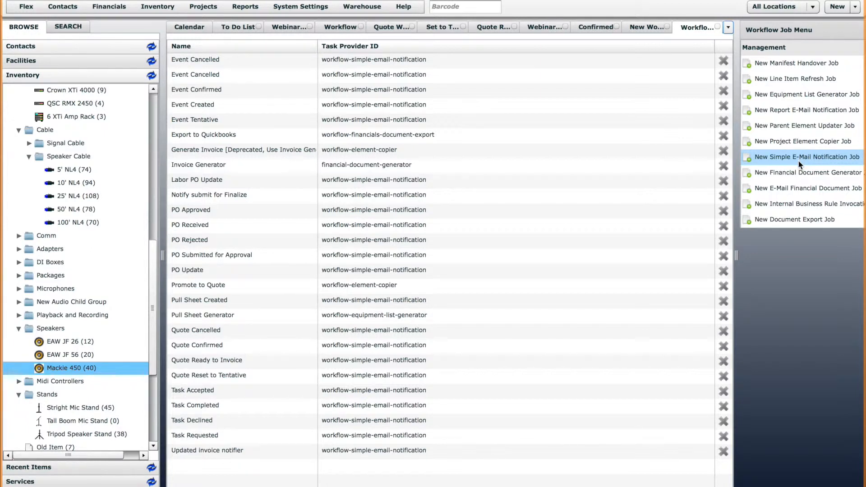
double_click(207, 347)
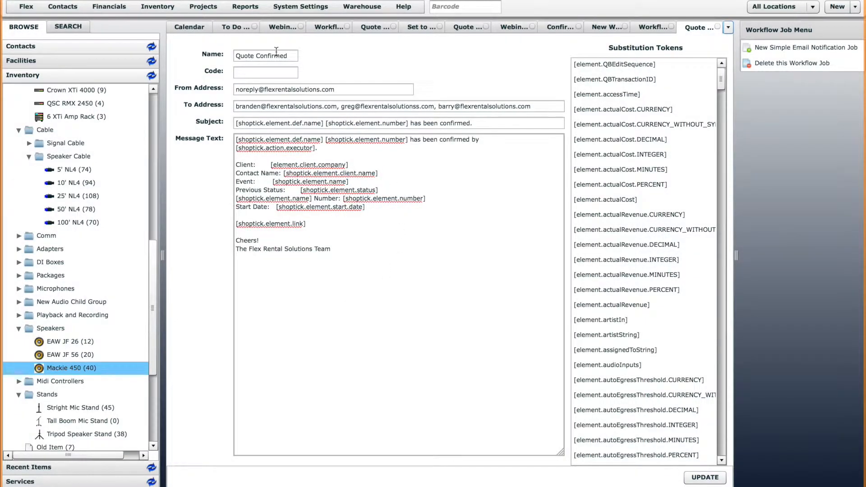
left_click(478, 123)
left_click(482, 139)
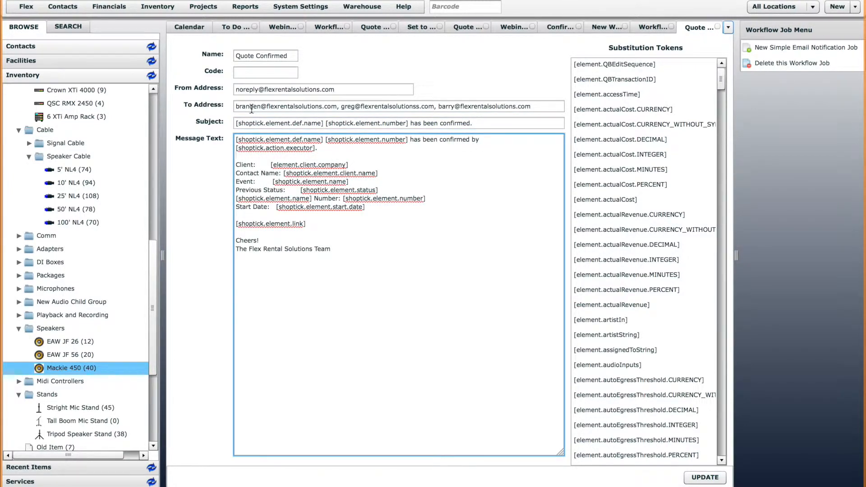
left_click(370, 107)
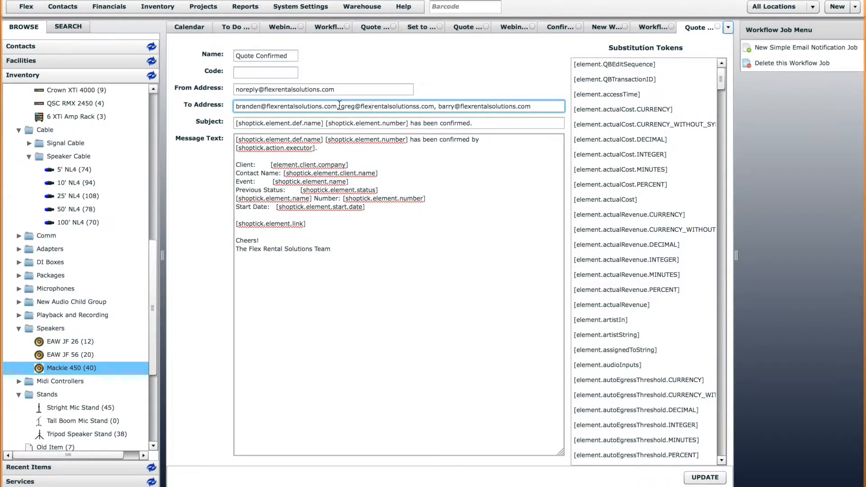
left_click(541, 108)
left_click(367, 250)
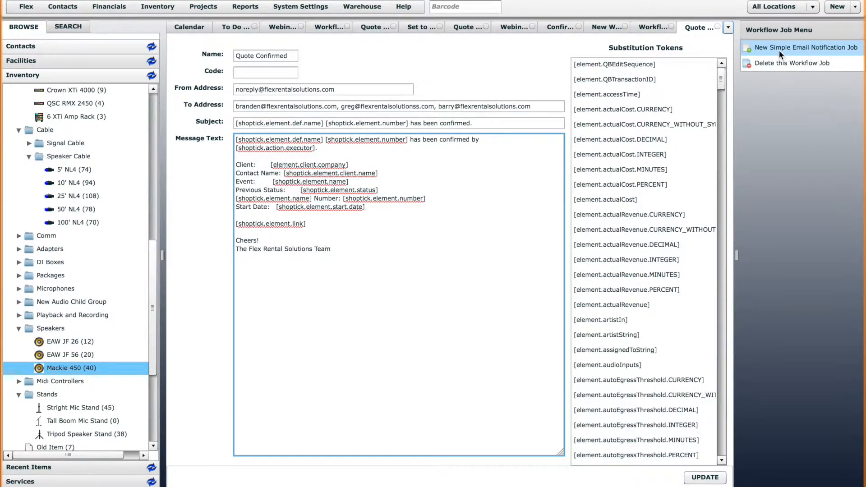
left_click(651, 28)
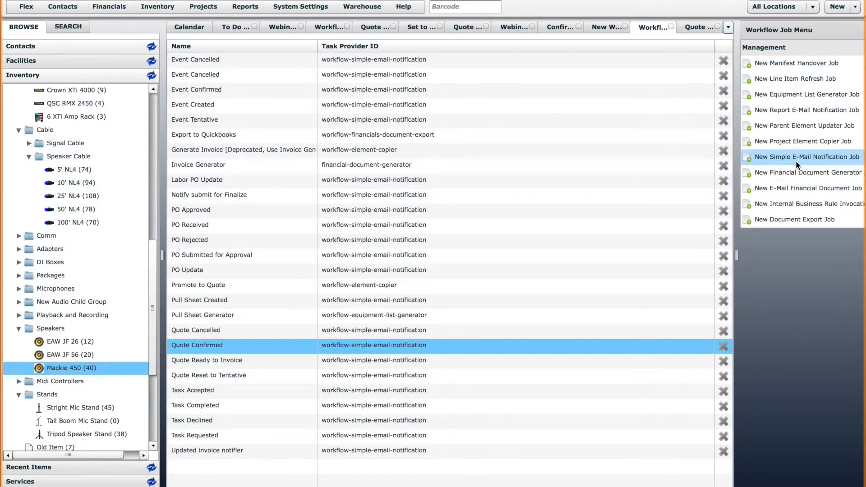
left_click(691, 28)
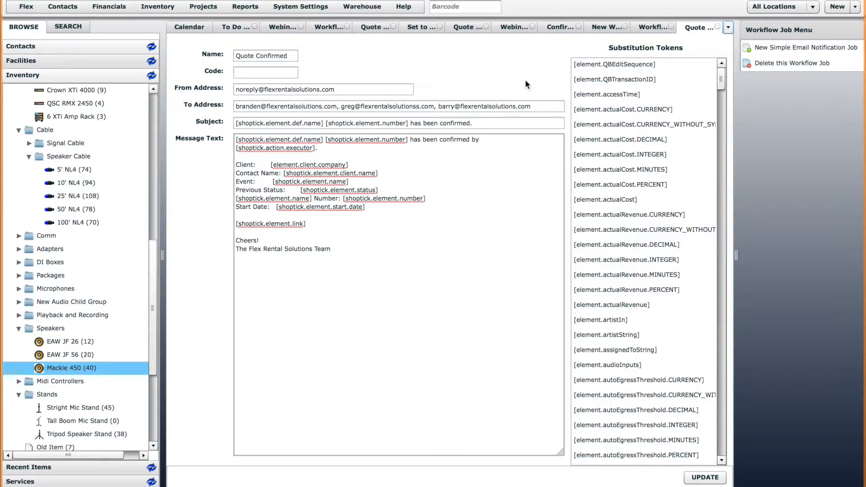
Create a new simple email notification job and paste in the Quote Confirmed message text.
left_click(777, 47)
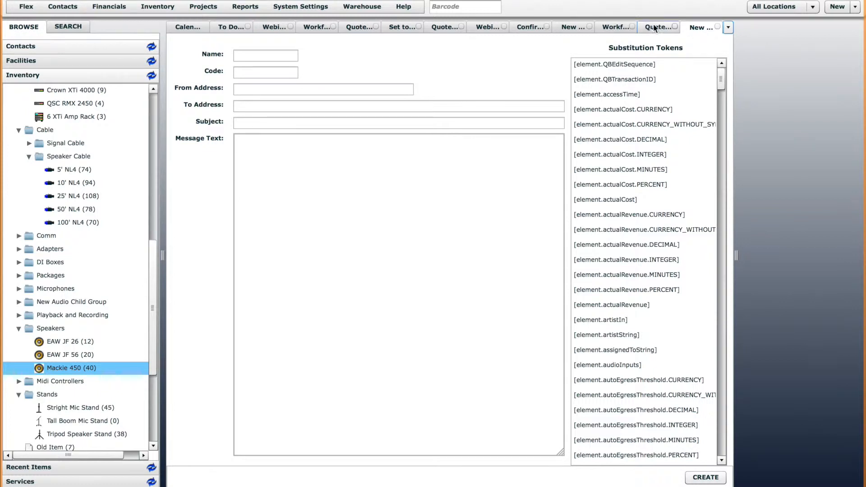
left_click(654, 28)
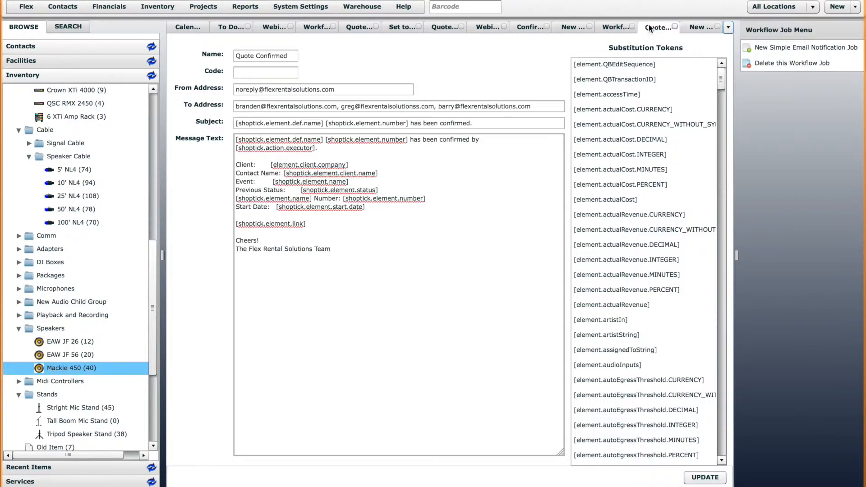
left_click(391, 273)
left_click_drag(391, 273, 215, 136)
key("ctrl+c")
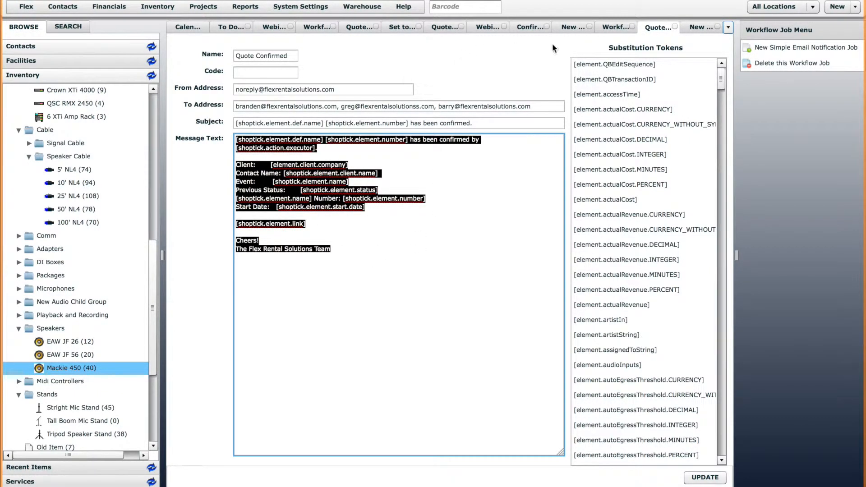
left_click(700, 29)
key("ctrl+v")
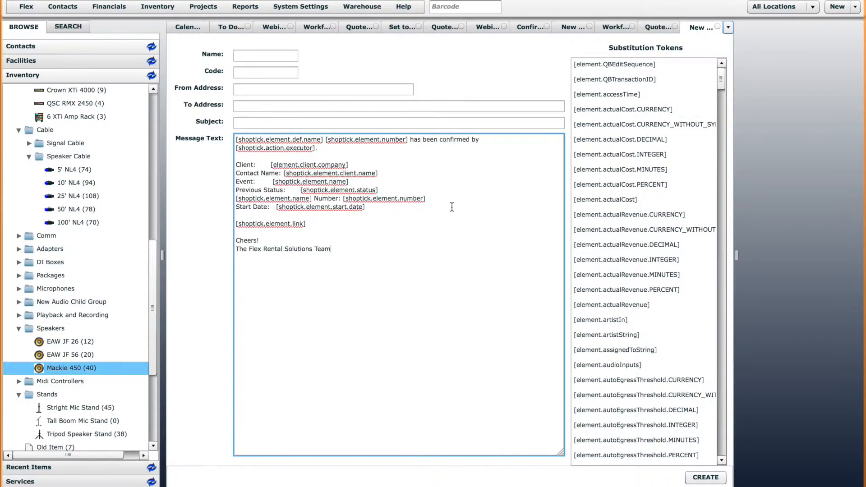
Reword the pasted message from 'confirmed' to 'changed'.
double_click(447, 140)
type("change")
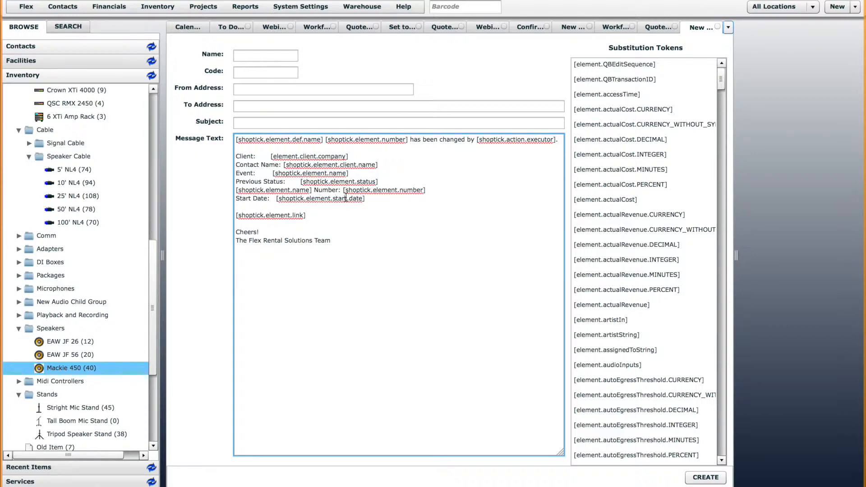
left_click_drag(272, 156, 279, 157)
left_click(291, 165)
left_click(316, 199)
left_click_drag(440, 141, 466, 140)
left_click(453, 153)
left_click(464, 142)
Copy the Quote Confirmed subject into the new job and change 'confirmed' to 'changed'.
left_click(658, 27)
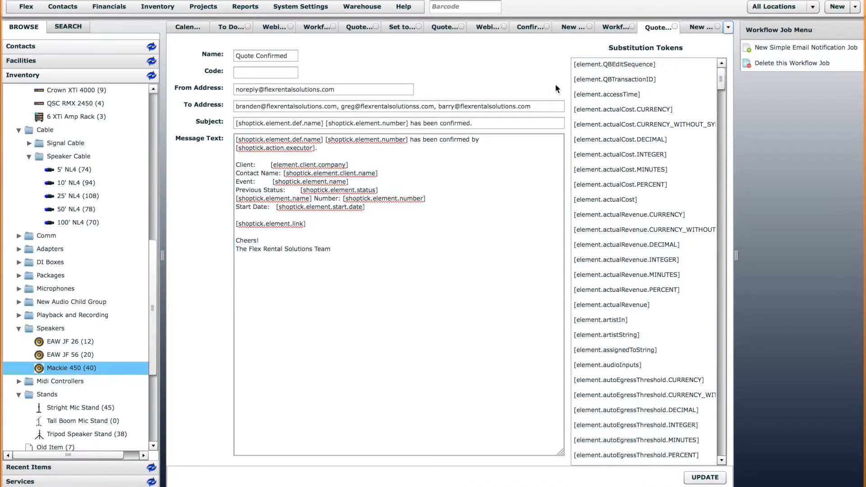
left_click_drag(495, 123, 201, 118)
key("ctrl+c")
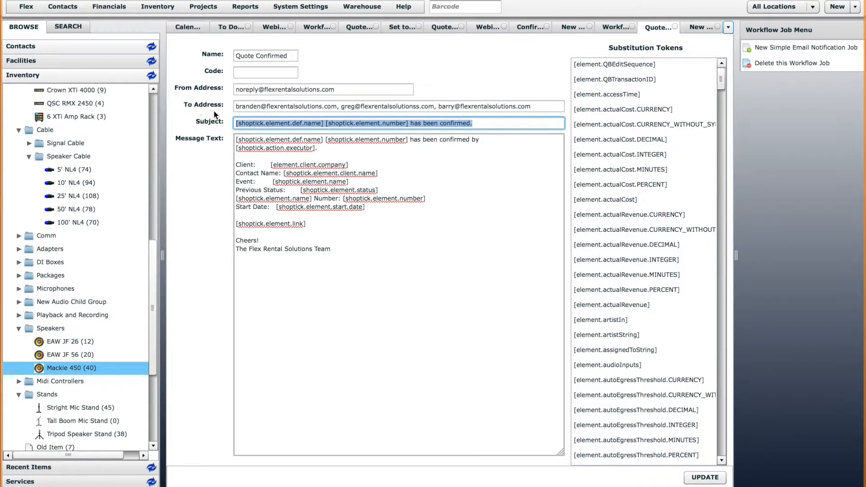
left_click(702, 29)
left_click(513, 123)
key("ctrl+v")
double_click(450, 123)
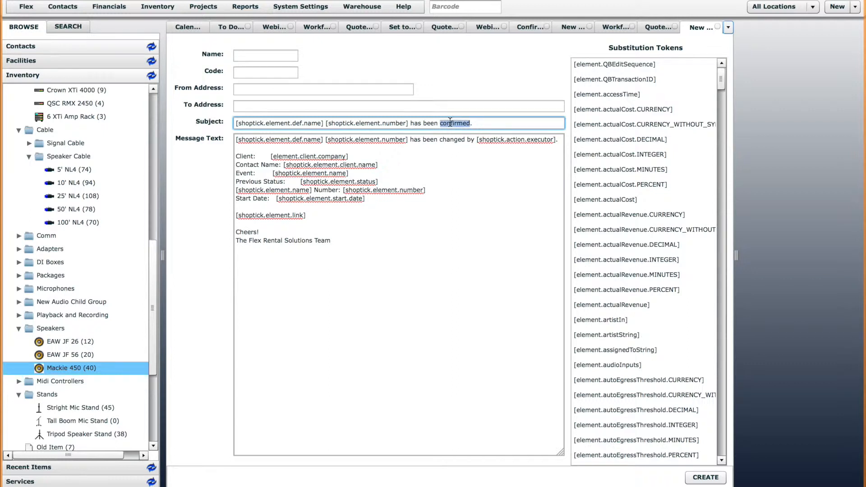
type("changed")
Enter the account-managers distribution address as recipient and copy in the no-reply sender address.
left_click(411, 106)
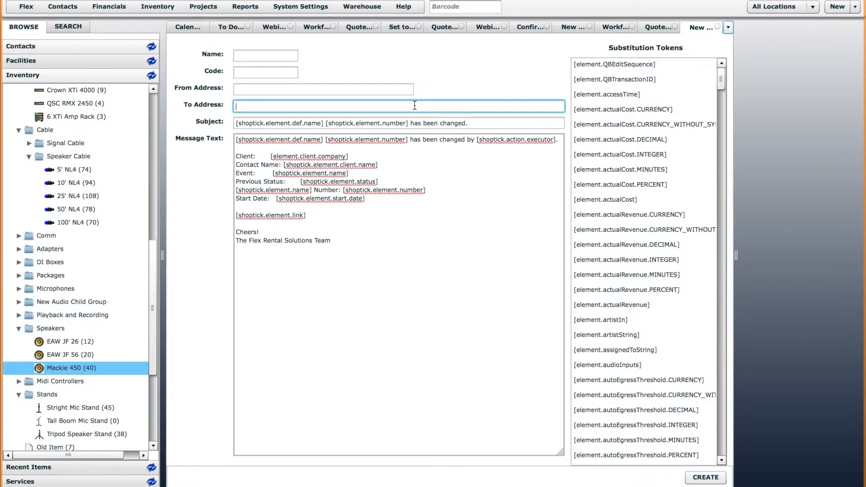
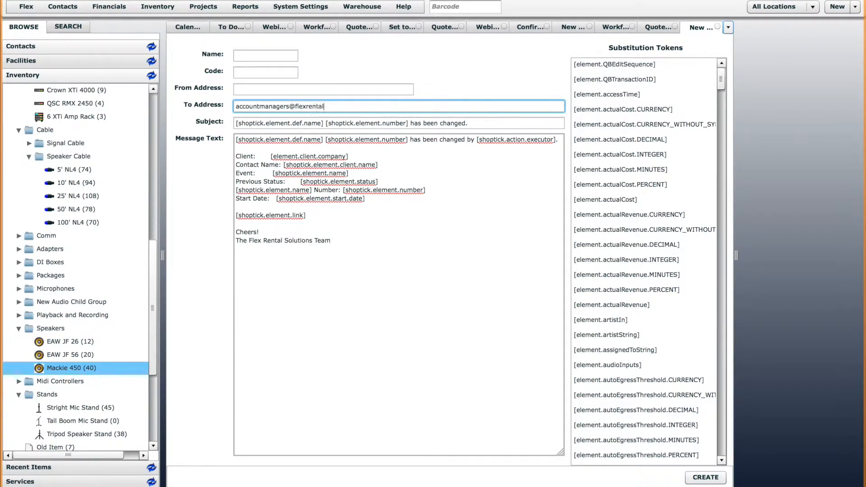
left_click(396, 89)
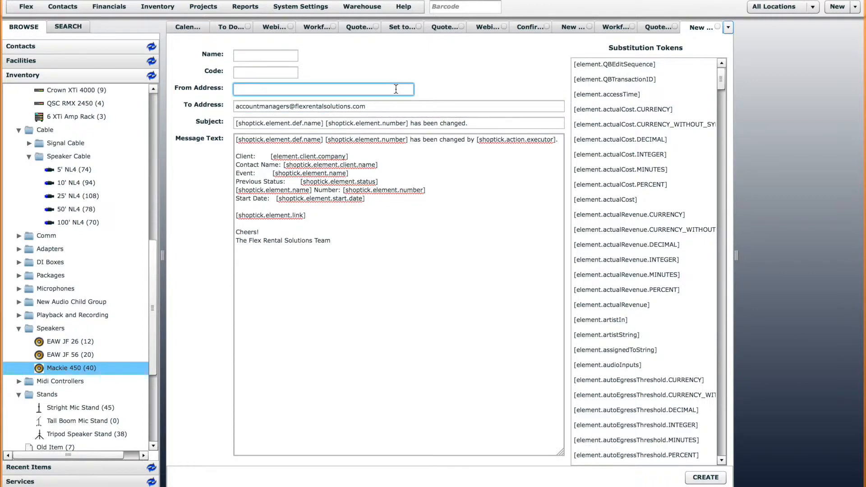
left_click(655, 28)
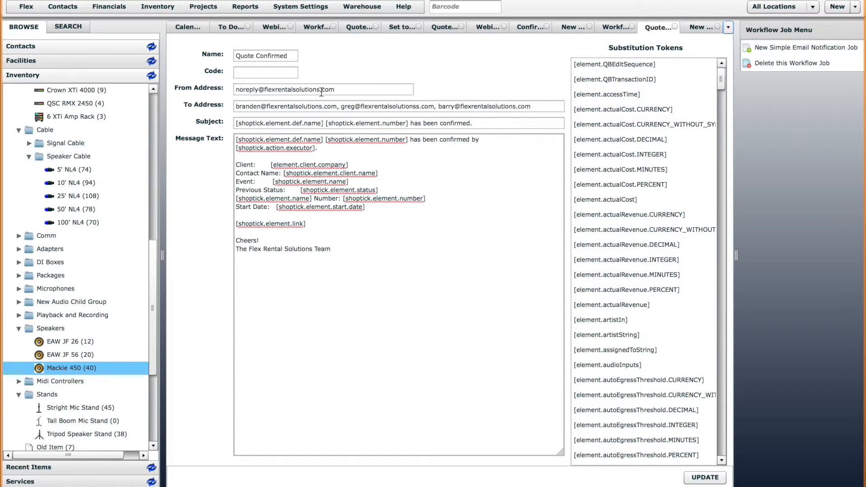
triple_click(343, 89)
key("ctrl+c")
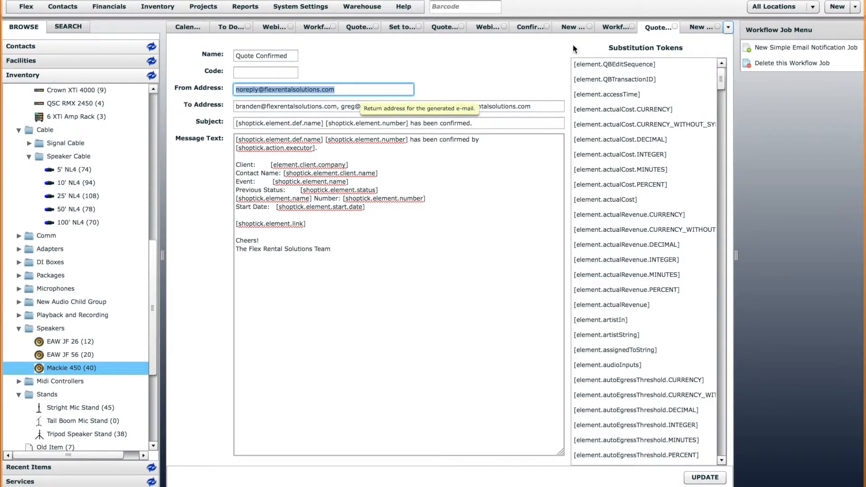
left_click(697, 29)
left_click(323, 90)
key("ctrl+v")
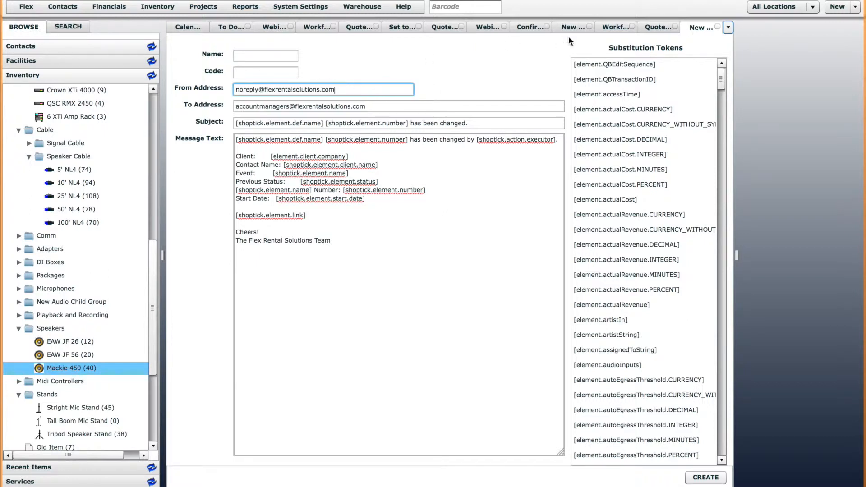
Name the job 'Quote Changed' with code QCH and create it.
left_click(660, 24)
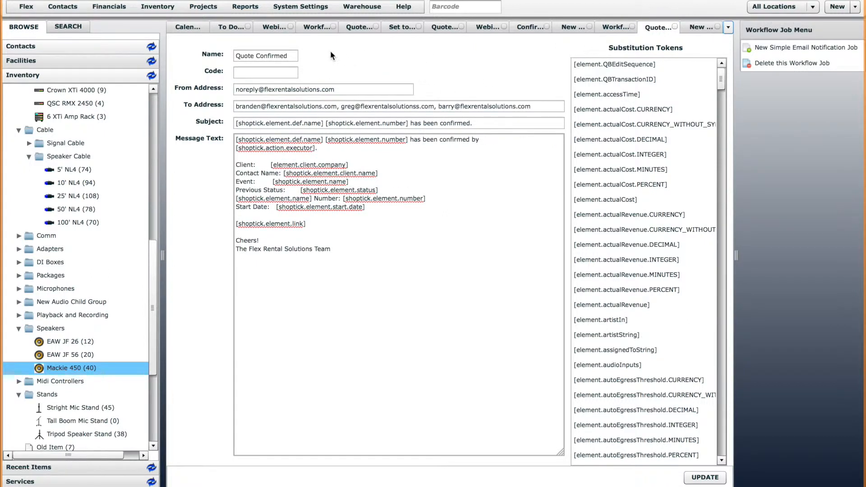
left_click(701, 27)
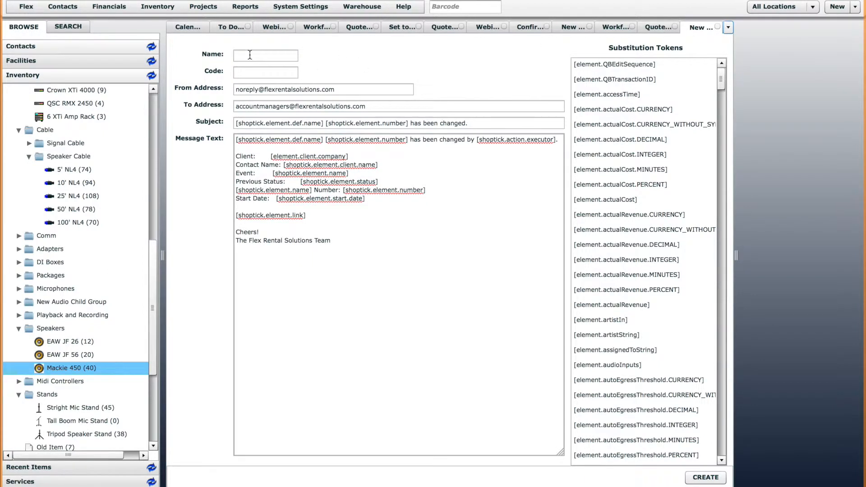
left_click(250, 55)
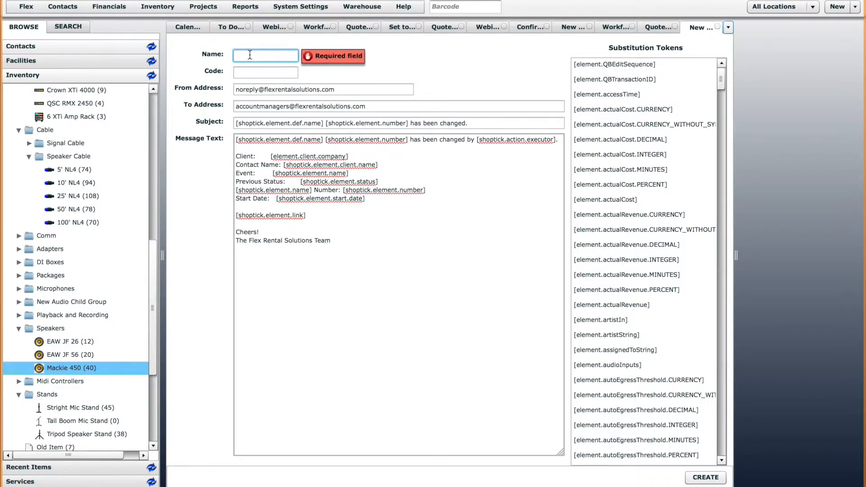
type("Quote Changed")
left_click(705, 479)
left_click(282, 74)
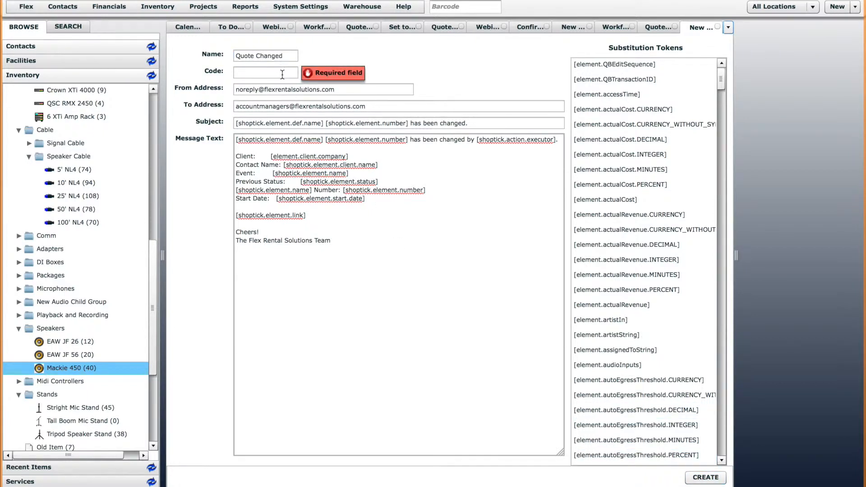
type("QCH")
left_click(711, 479)
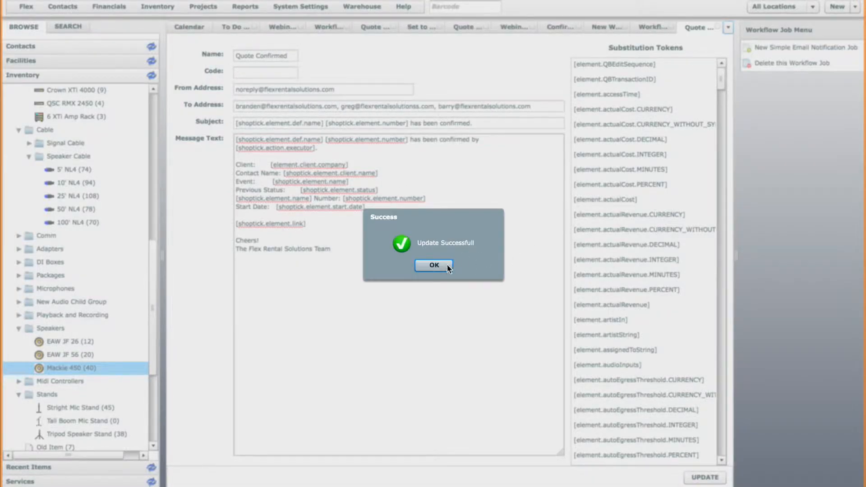
left_click(434, 265)
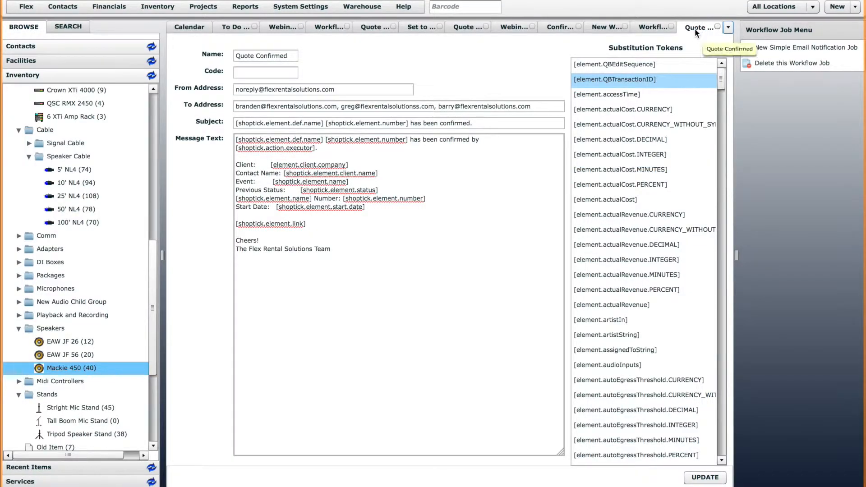
left_click(639, 27)
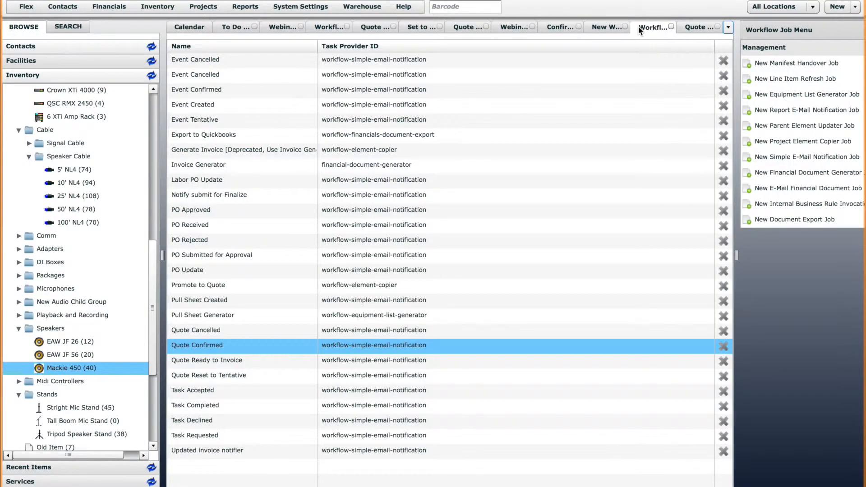
Reload the Notify of Changes action form, check its outflow jobs list, and create the action.
left_click(610, 27)
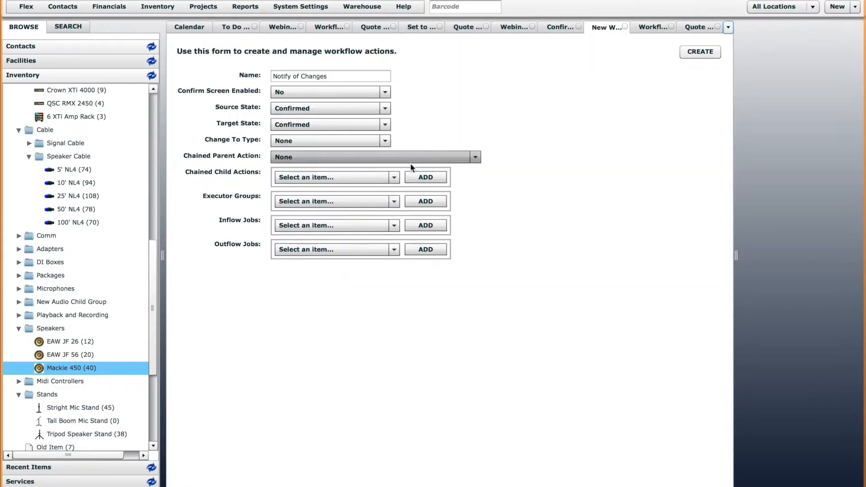
right_click(600, 28)
left_click(618, 51)
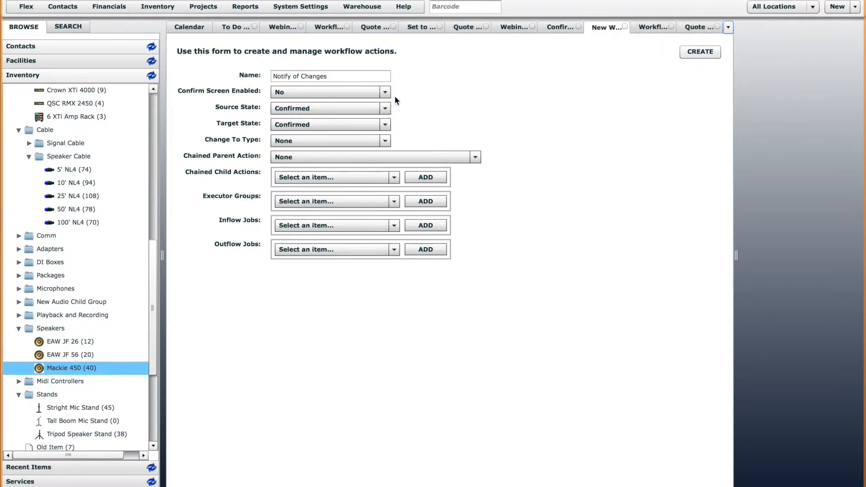
left_click(377, 250)
left_click_drag(393, 285, 388, 365)
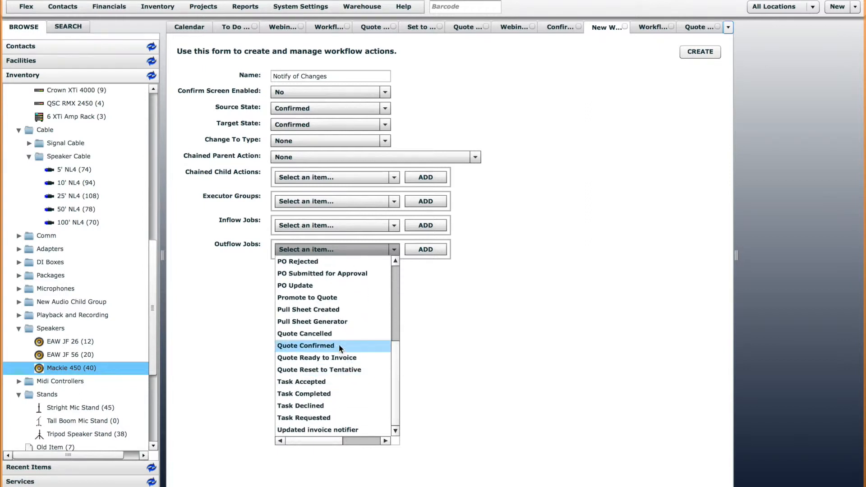
left_click(424, 309)
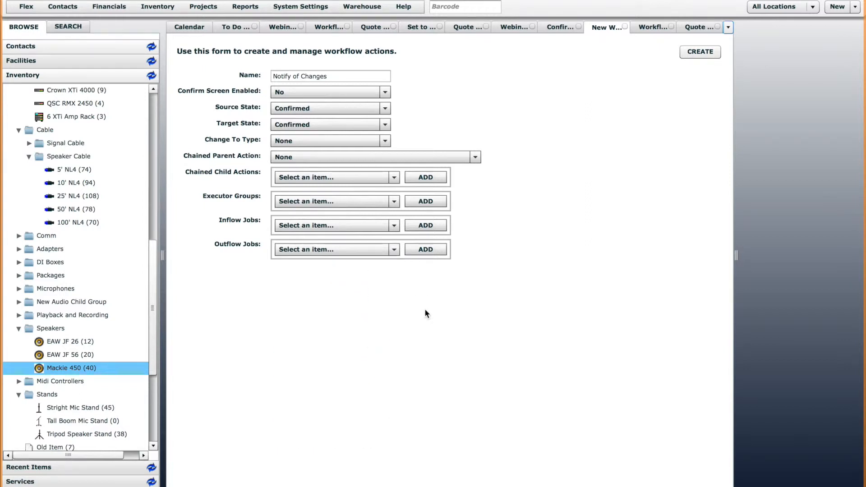
left_click(697, 52)
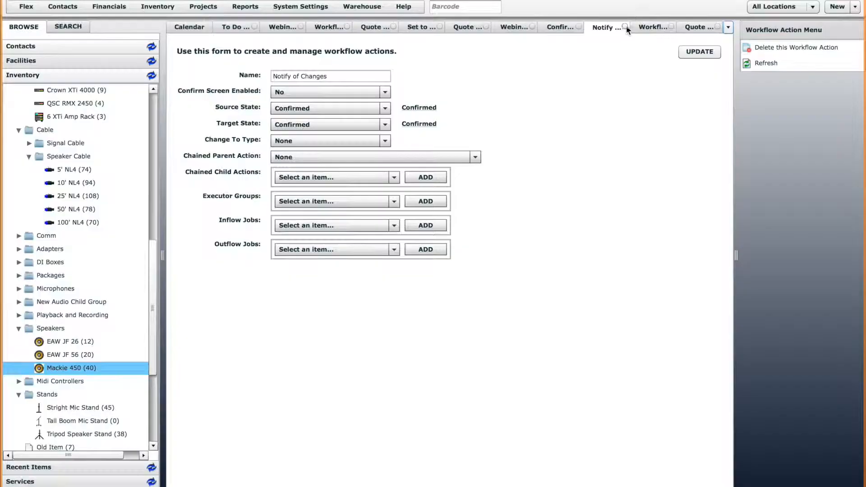
left_click(624, 25)
Reload the Confirmed state and open its Notify of Changes action.
left_click(591, 27)
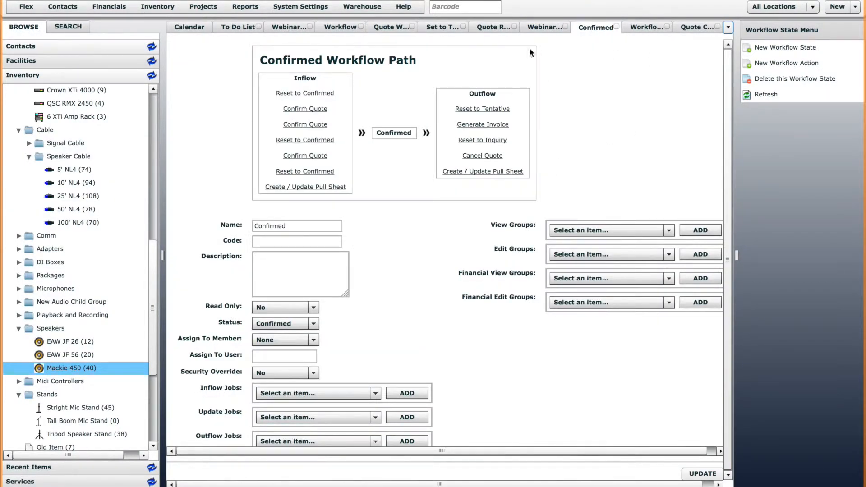
right_click(597, 28)
left_click(627, 59)
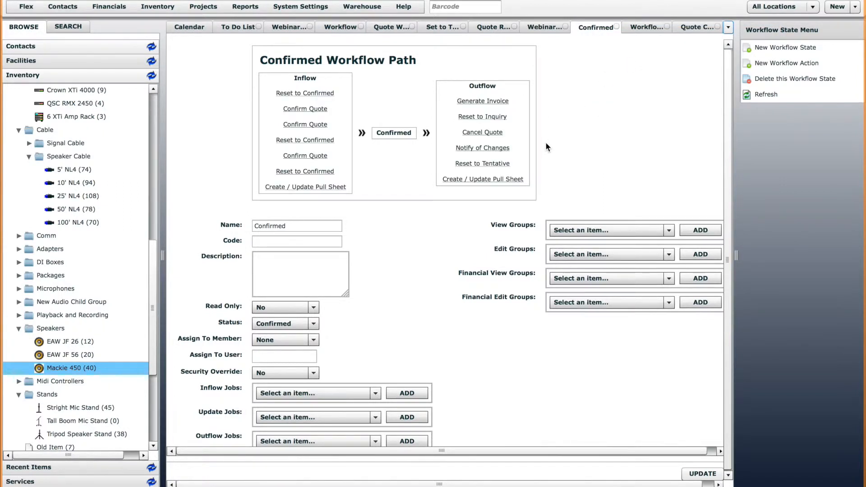
left_click(481, 151)
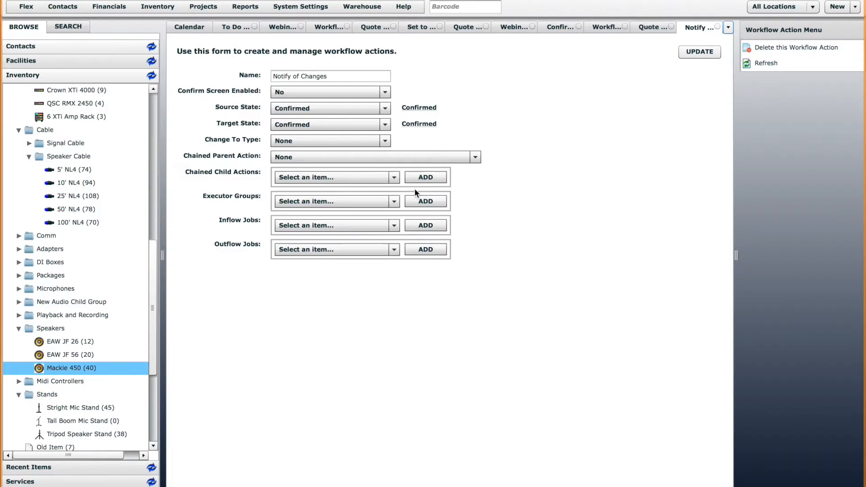
Add Quote Changed as an outflow job, update the action, and verify it saved.
left_click(392, 249)
left_click_drag(397, 276, 397, 339)
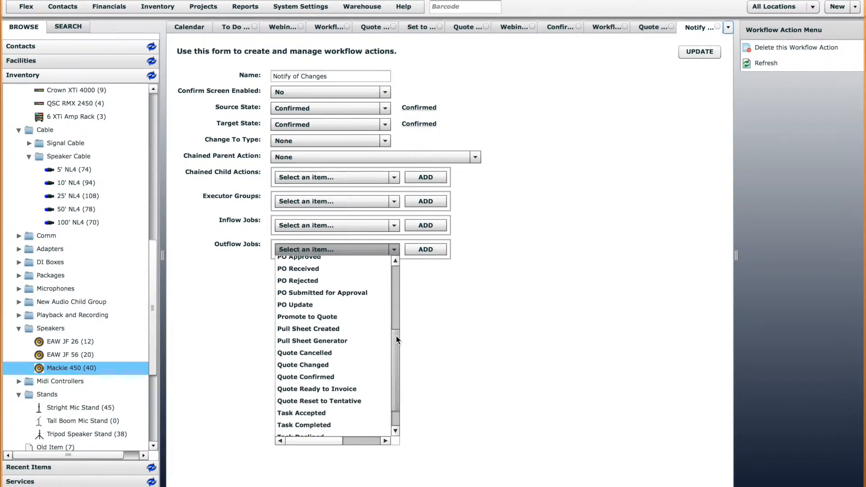
left_click(306, 366)
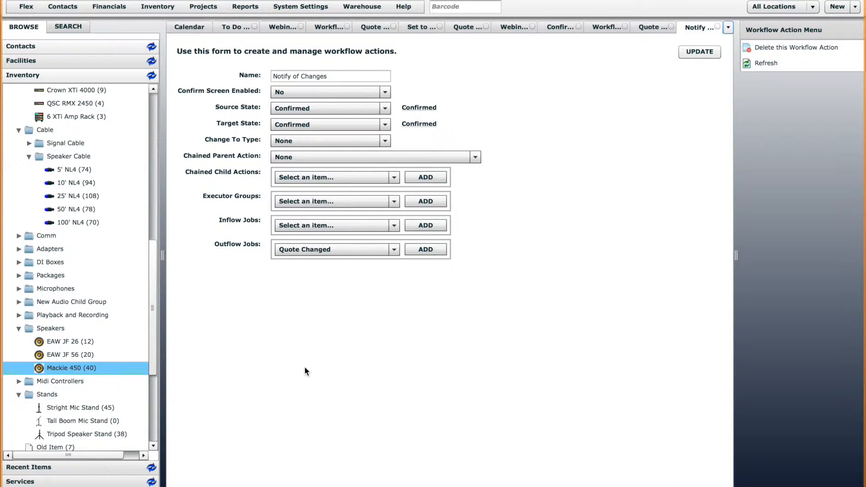
left_click(428, 251)
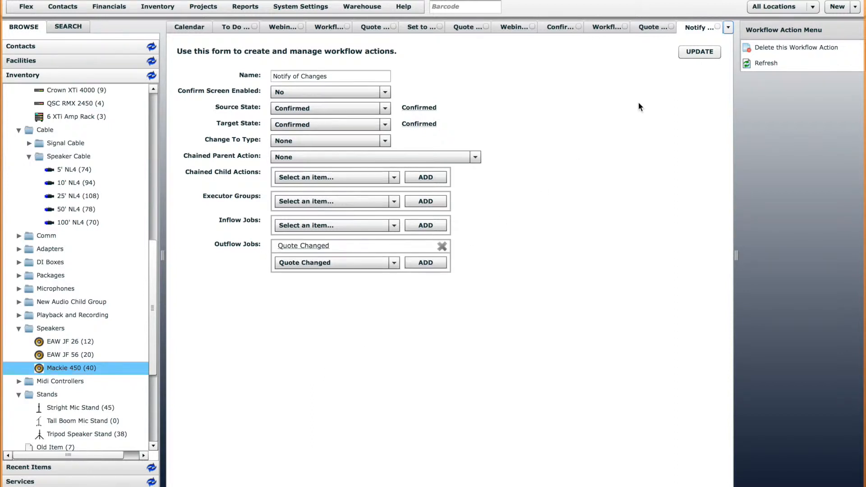
left_click(689, 52)
left_click(553, 28)
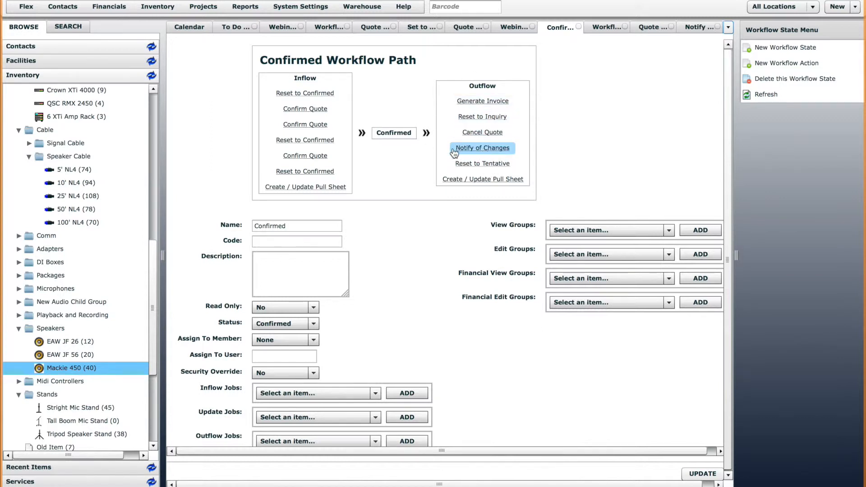
left_click(498, 150)
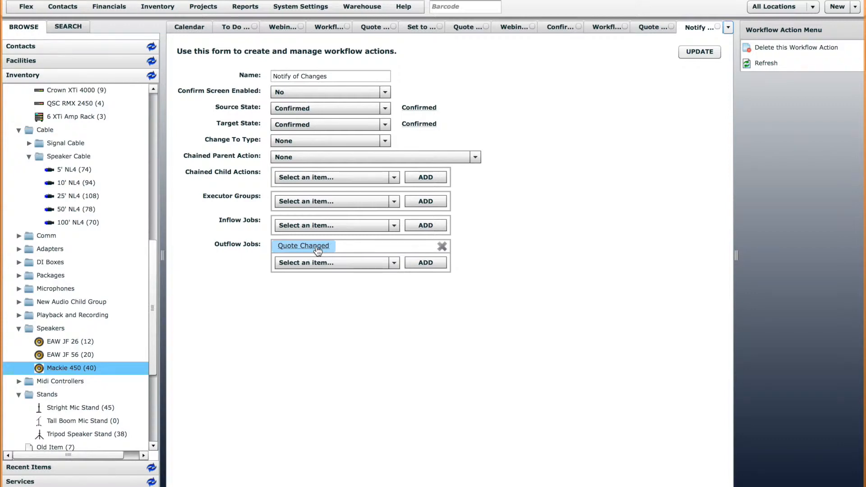
Reload the Webinar Workflow Training quote and run Notify of Changes from its Workflow menu.
left_click(283, 27)
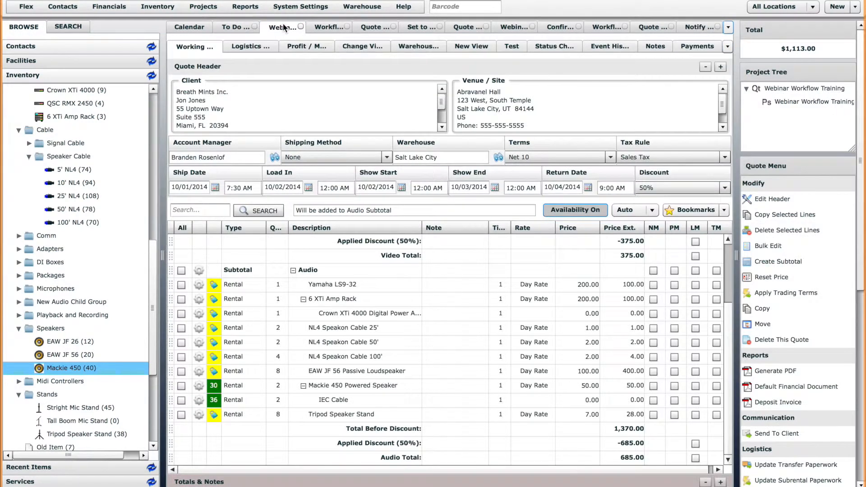
right_click(288, 27)
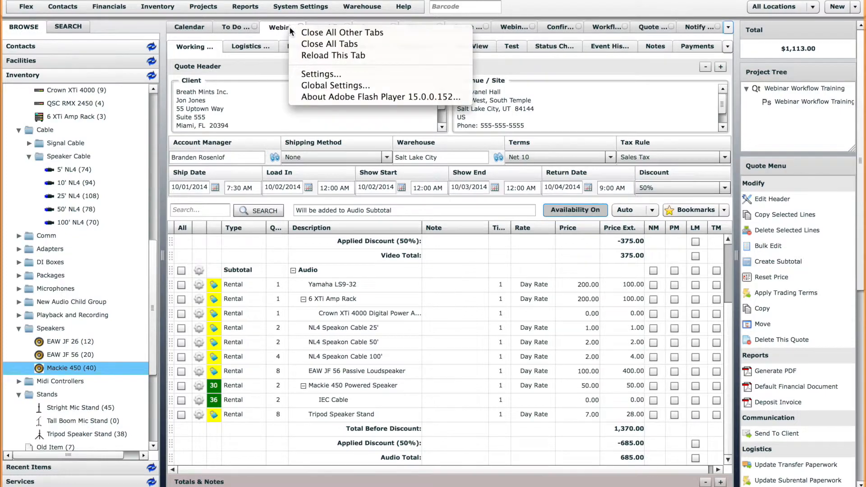
left_click(321, 56)
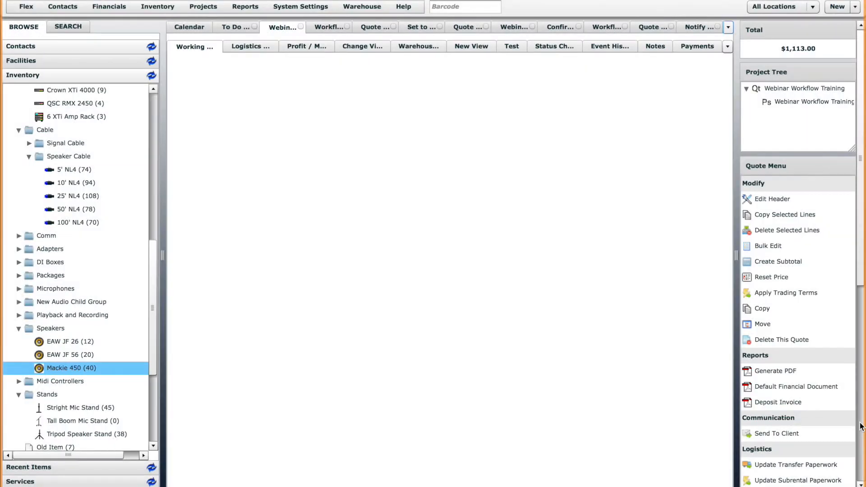
scroll(860, 427, "down", 5)
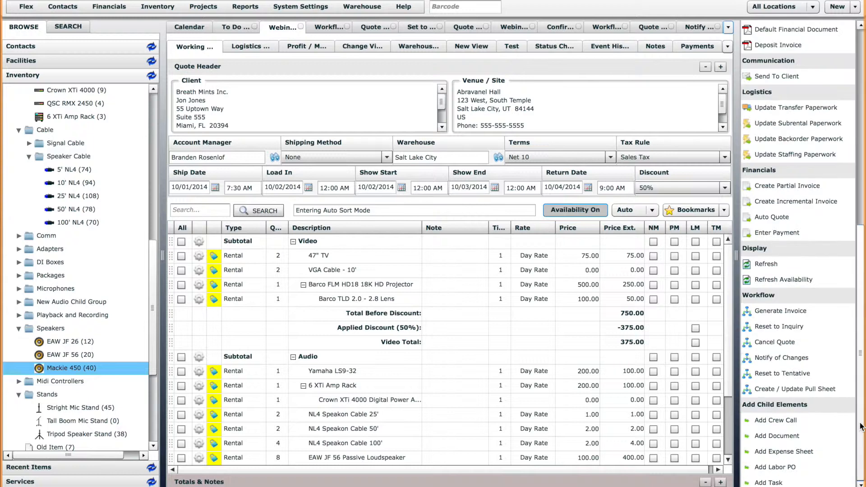
scroll(728, 361, "down", 1)
scroll(640, 431, "down", 5)
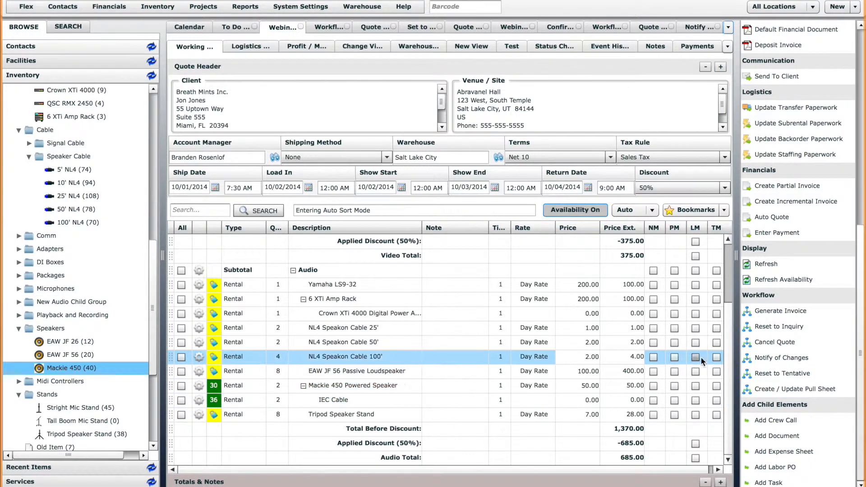
left_click(797, 359)
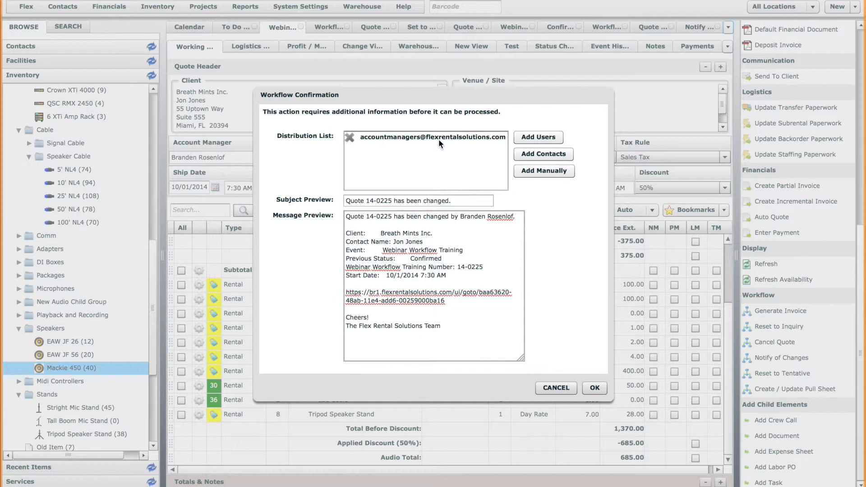
Review the 'has been changed' subject and message for quote 14-0225, then approve sending.
left_click_drag(398, 201, 459, 200)
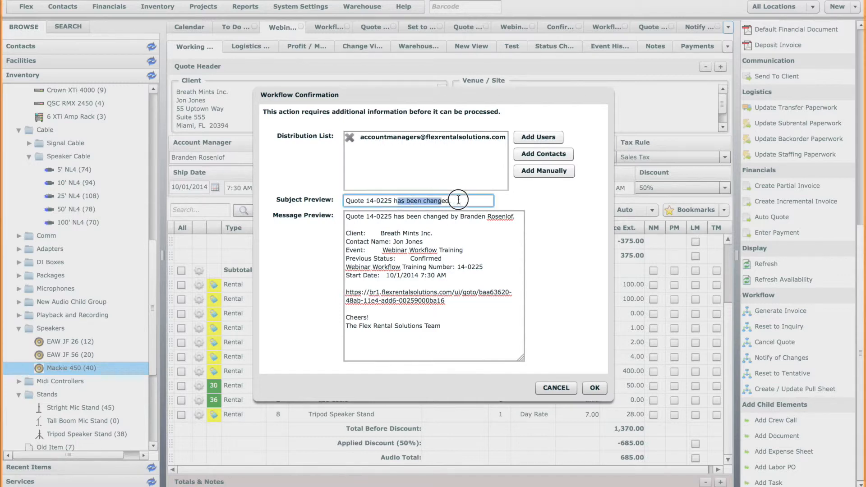
left_click(459, 200)
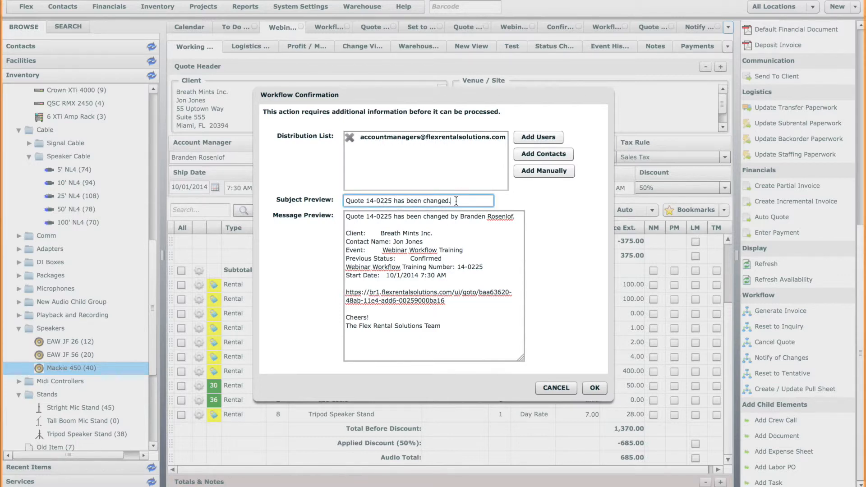
left_click(479, 218)
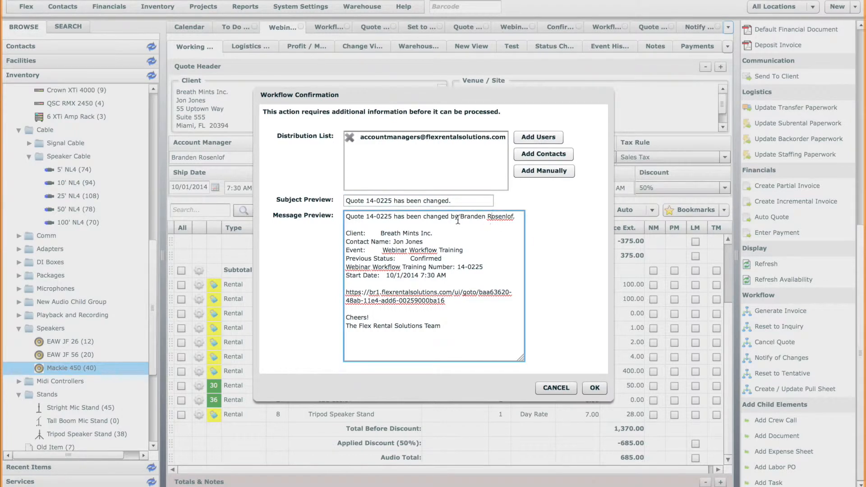
left_click(594, 389)
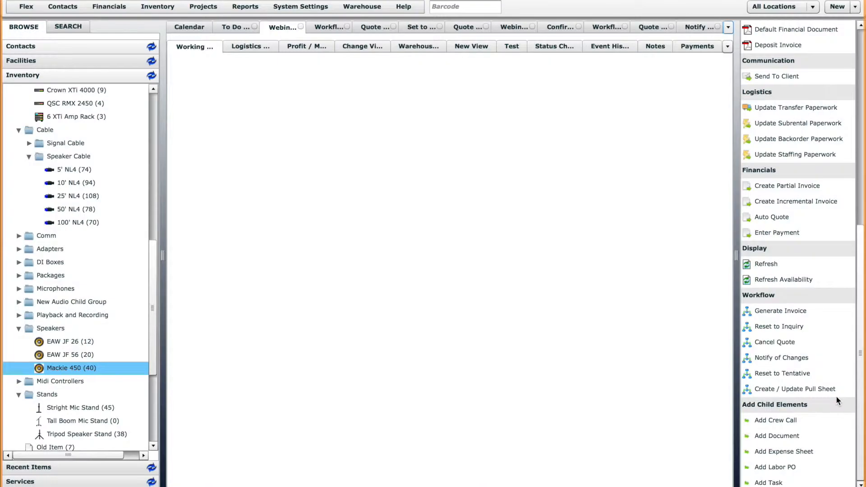
left_click(835, 394)
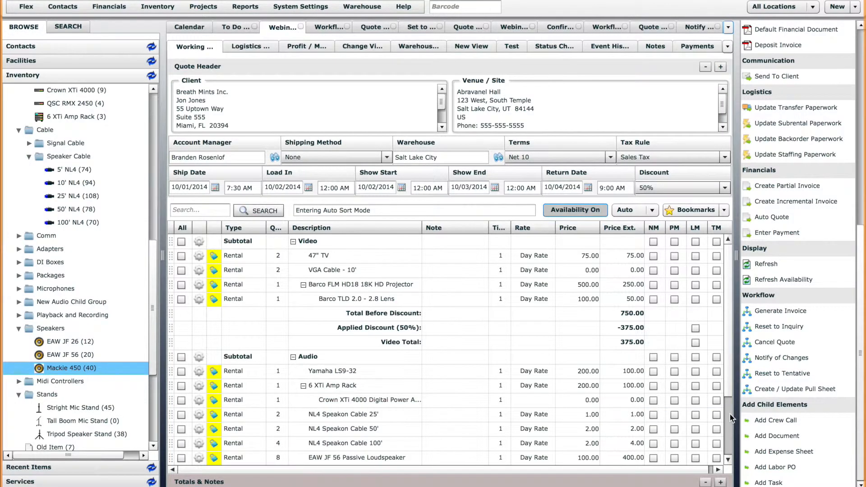
Generate the Webinar Workflow Training pull sheet, listing two Mackie 450 Powered Speakers, then return to the quote.
scroll(730, 414, "down", 2)
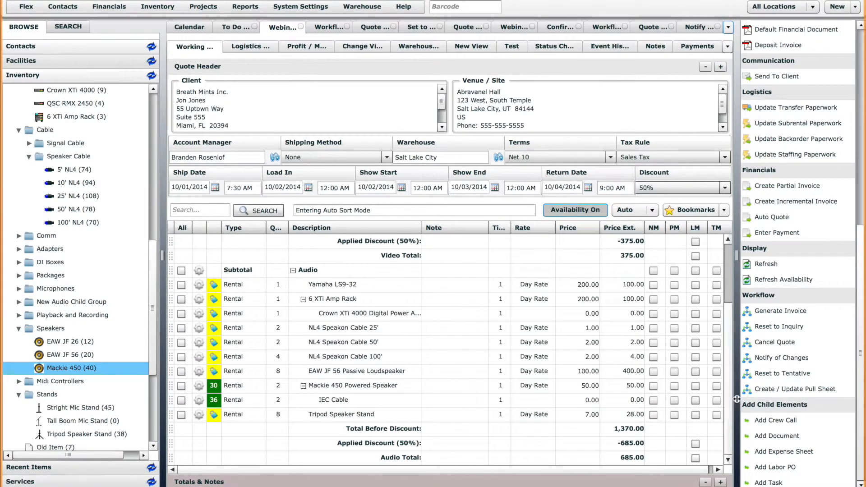
left_click(787, 389)
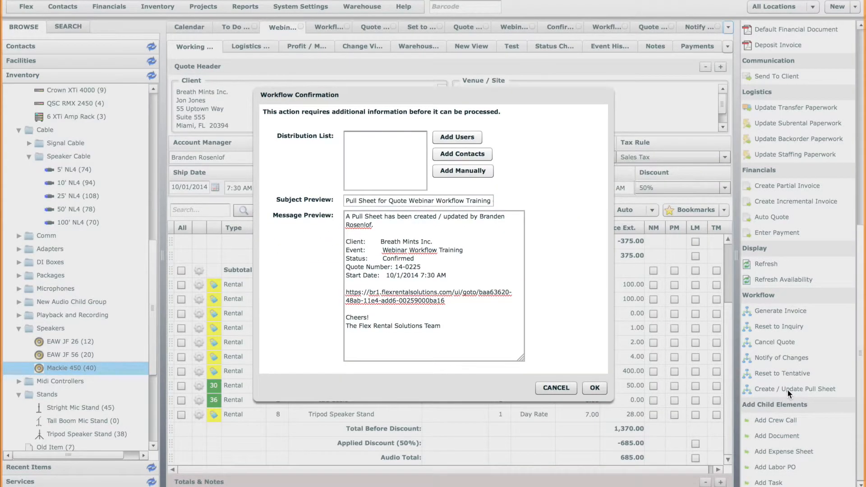
left_click(597, 387)
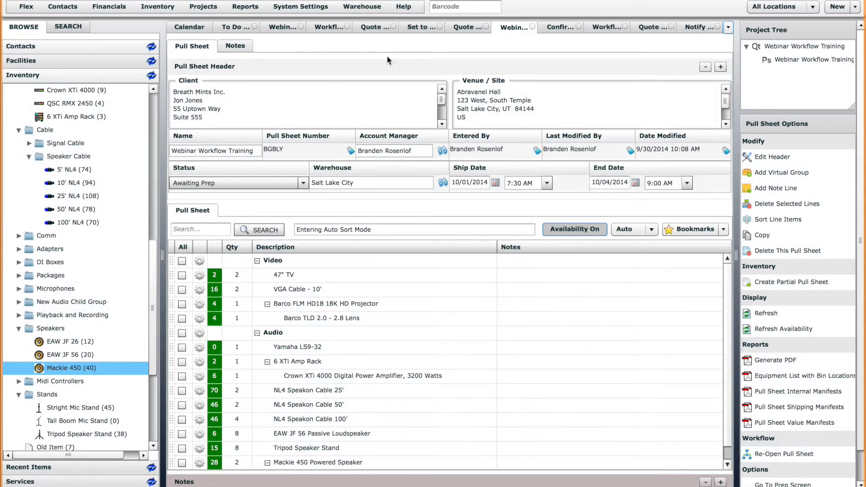
left_click(273, 28)
left_click(860, 403)
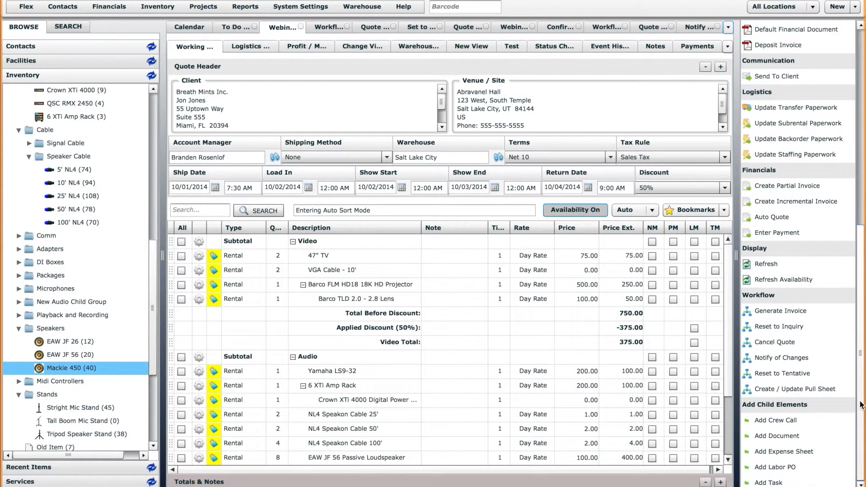